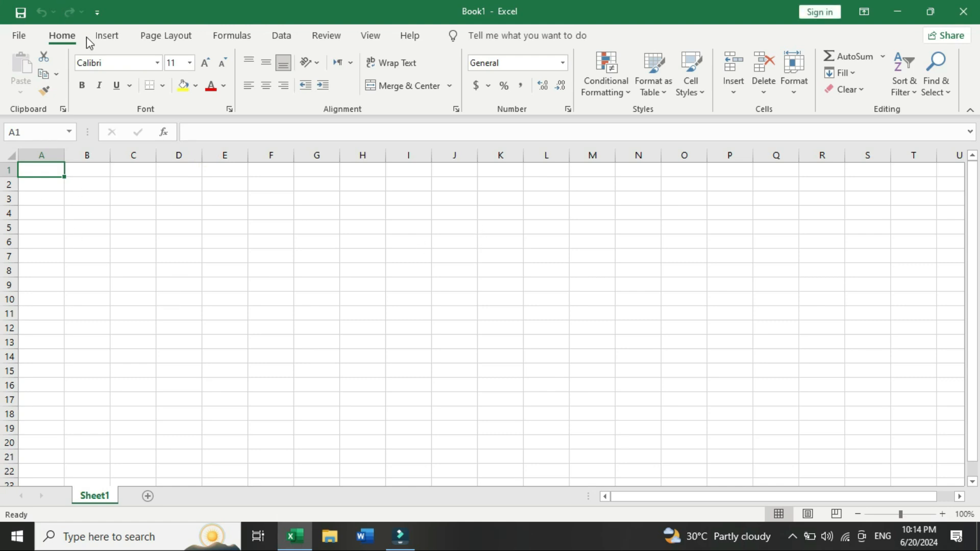
# Insert a rectangle about 1.12 inches high and 1.31 inches wide over columns C to E and give it a gray preset style
pyautogui.click(100, 39)
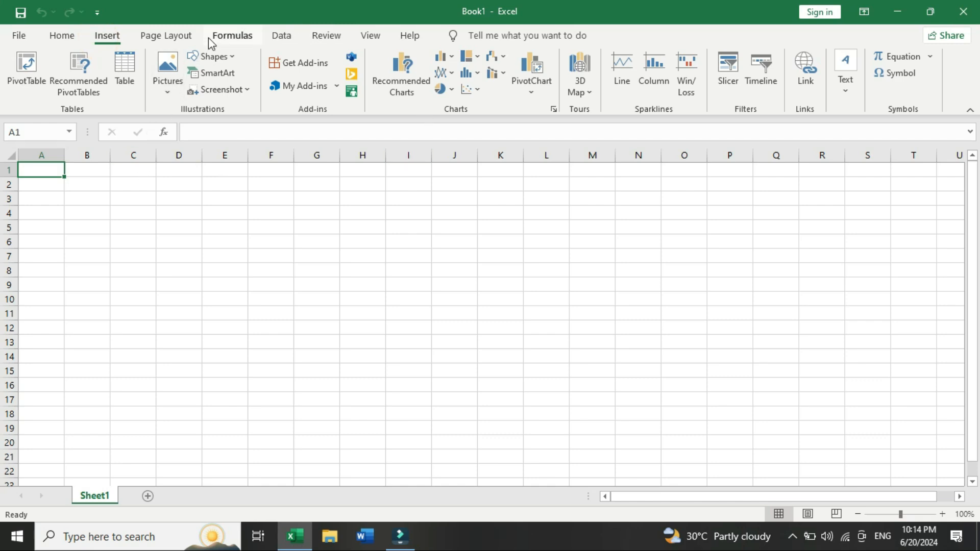
pyautogui.click(234, 55)
pyautogui.click(237, 93)
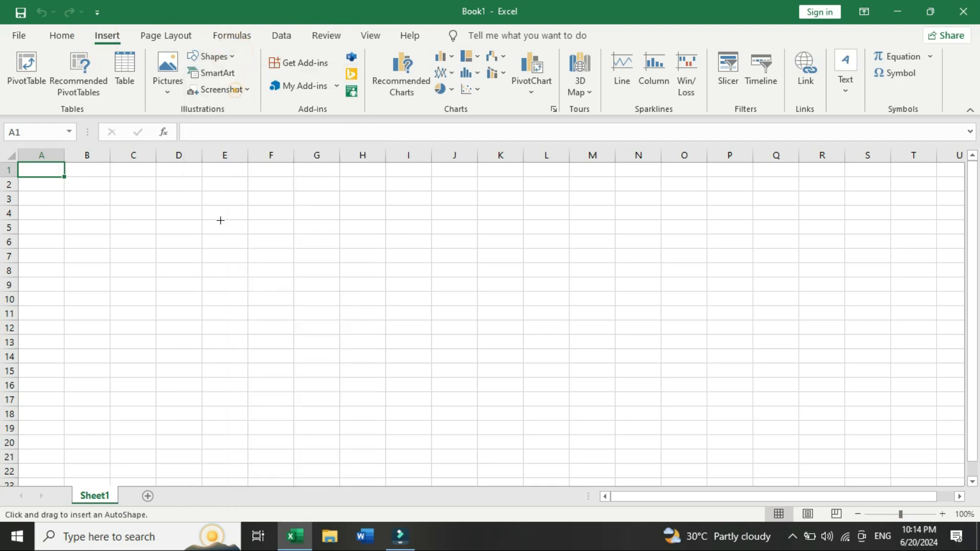
pyautogui.moveTo(229, 295); pyautogui.dragTo(341, 385)
pyautogui.moveTo(277, 332); pyautogui.dragTo(250, 275)
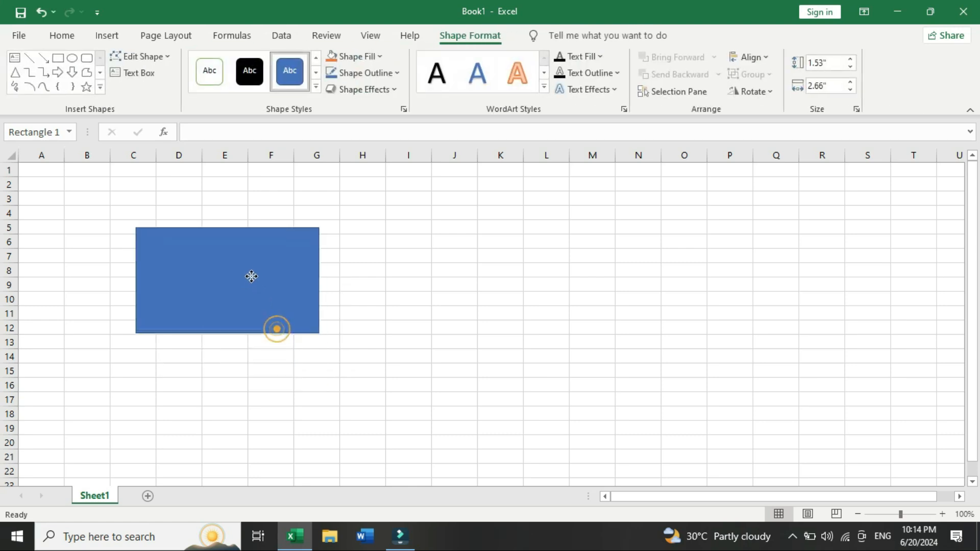
pyautogui.moveTo(315, 329); pyautogui.dragTo(223, 302)
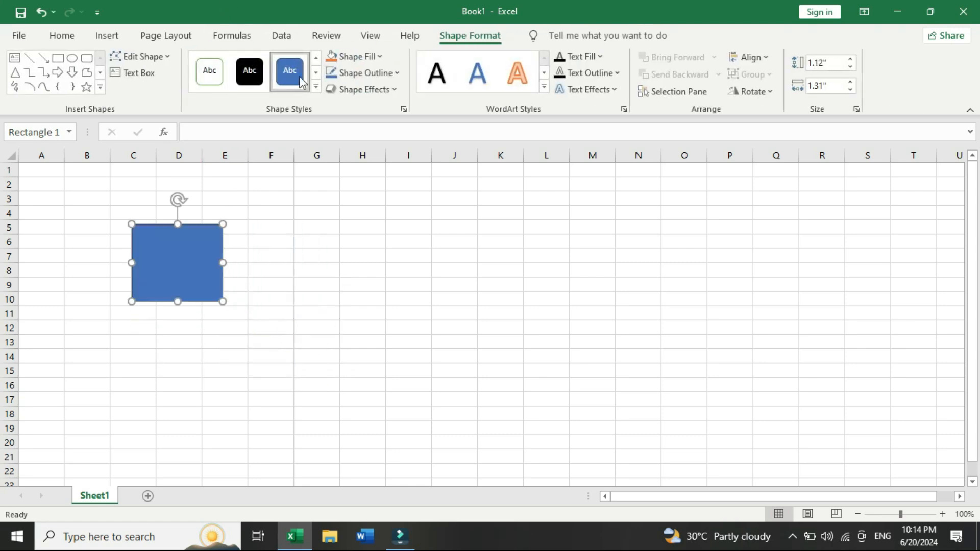
pyautogui.click(316, 87)
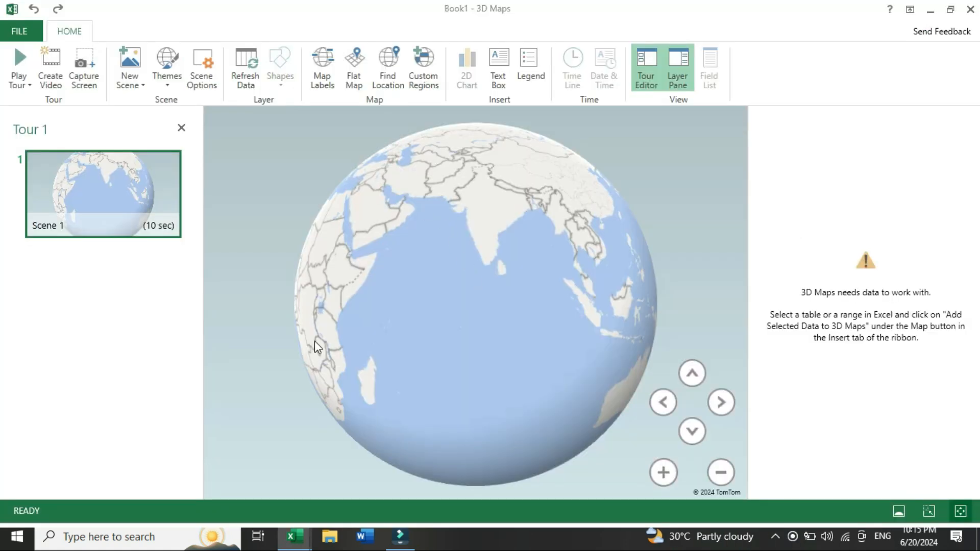
# Examine the 3D Maps globe from the Indian Ocean up to Russia and Central Asia in close-up and tilted views
pyautogui.scroll(-1, 455, 284)
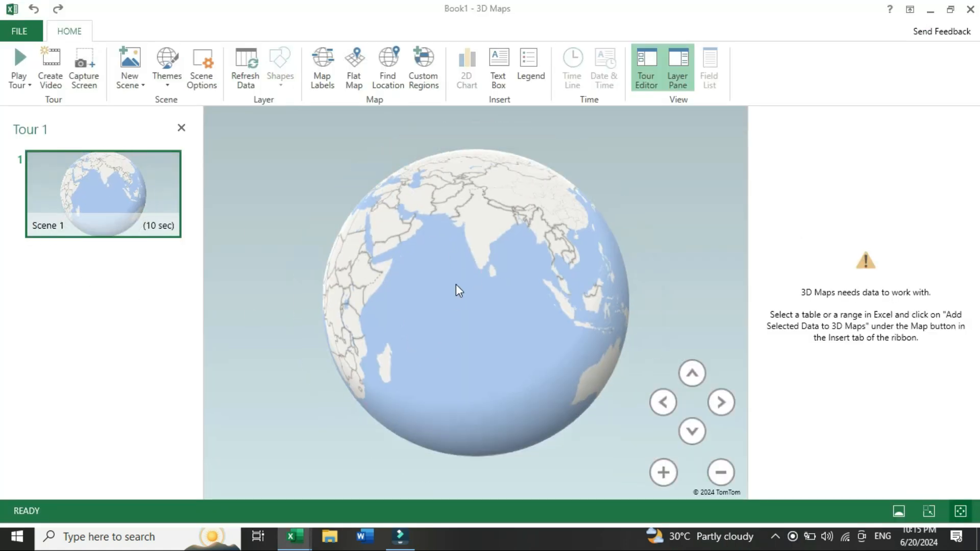
pyautogui.scroll(-1, 455, 284)
pyautogui.moveTo(450, 216); pyautogui.dragTo(447, 353)
pyautogui.doubleClick(452, 339)
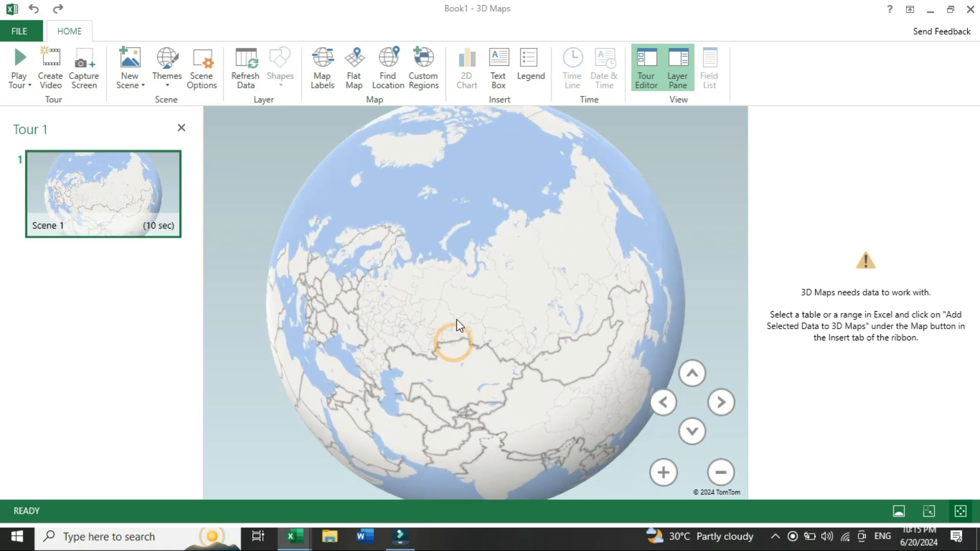
pyautogui.doubleClick(461, 319)
pyautogui.moveTo(78, 231)
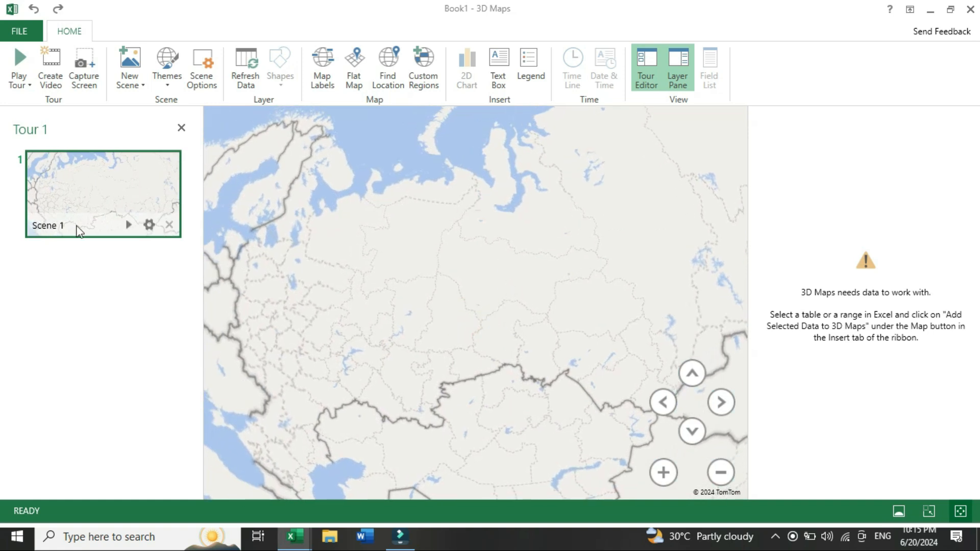
pyautogui.click(691, 431)
pyautogui.click(692, 431)
pyautogui.click(691, 432)
pyautogui.click(691, 431)
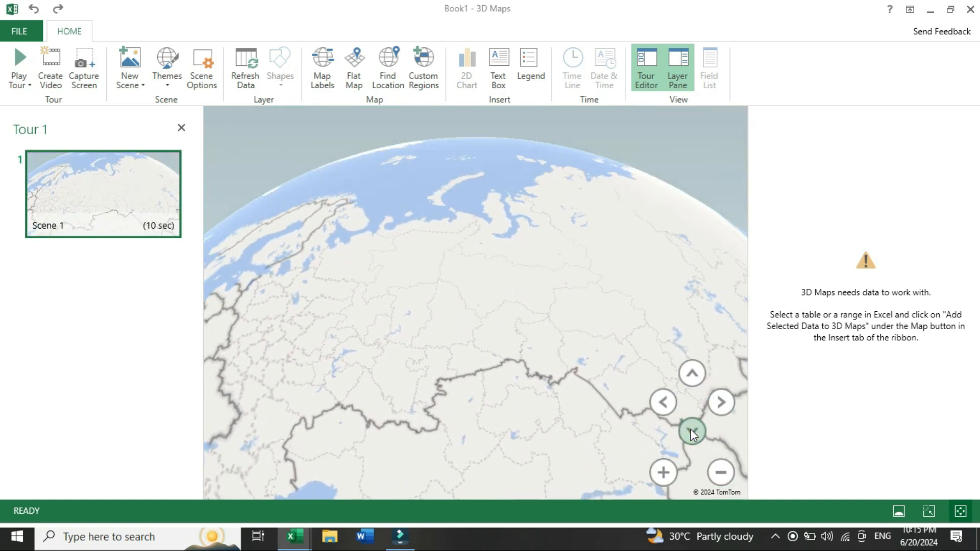
pyautogui.click(691, 431)
pyautogui.scroll(3, 469, 387)
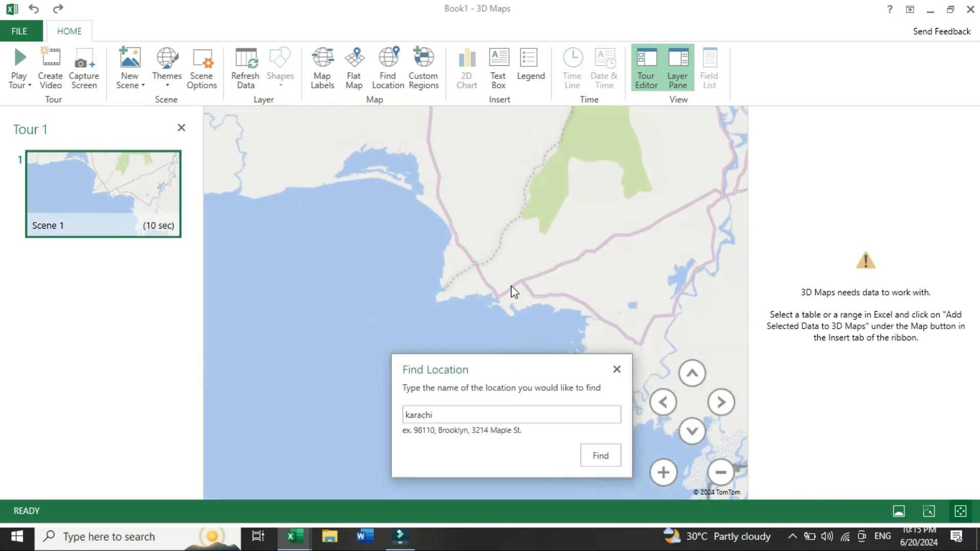
# Examine the region around Karachi at wide and close map scales and reposition the Find Location dialog higher over the map
pyautogui.scroll(-3, 486, 276)
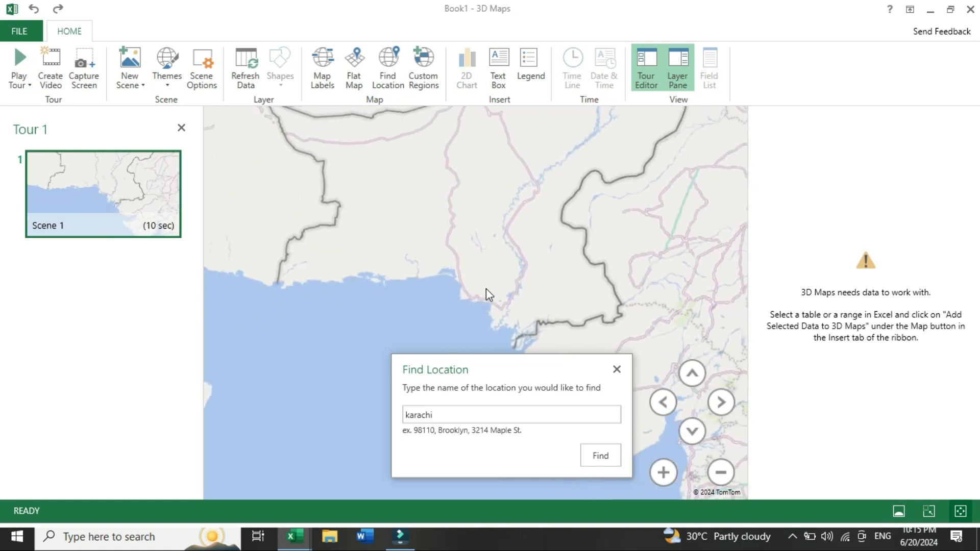
pyautogui.scroll(-5, 480, 291)
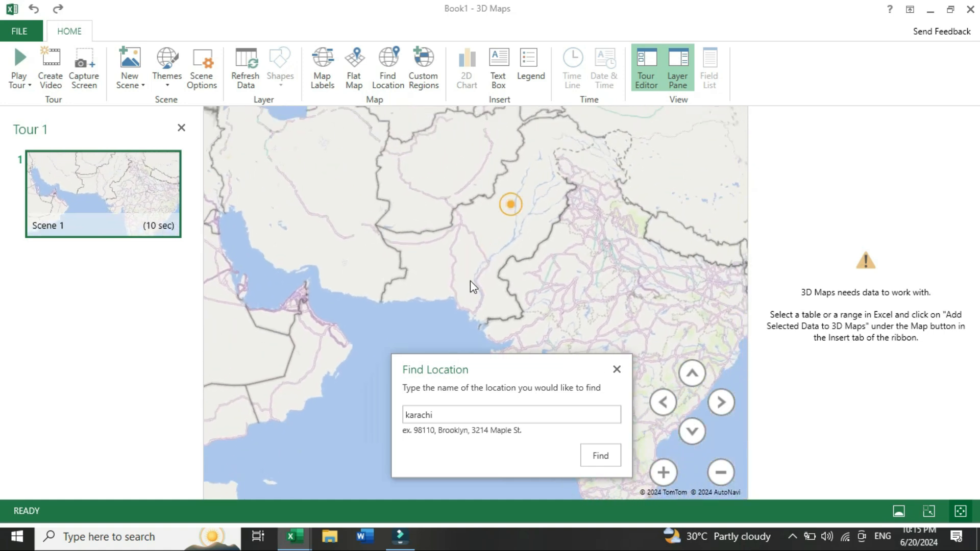
pyautogui.scroll(-2, 531, 257)
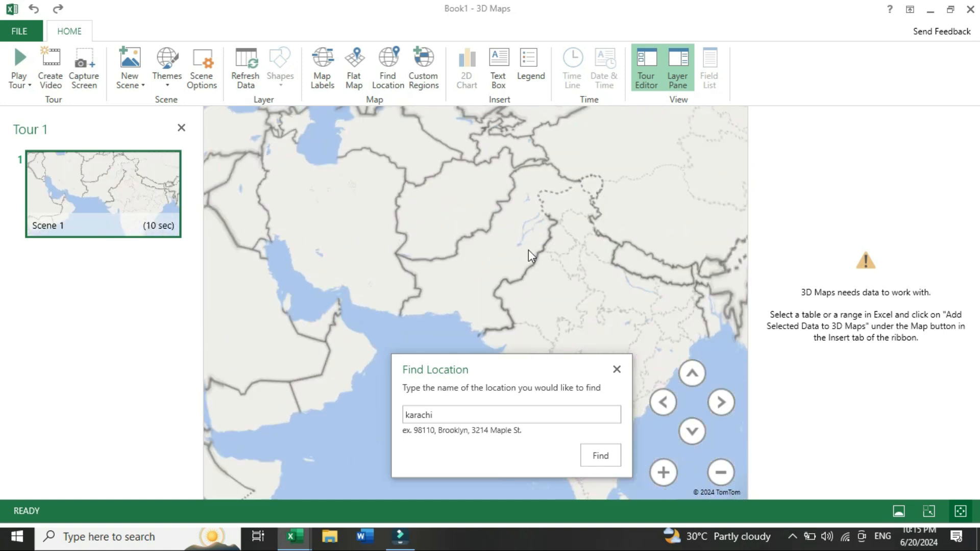
pyautogui.scroll(3, 525, 250)
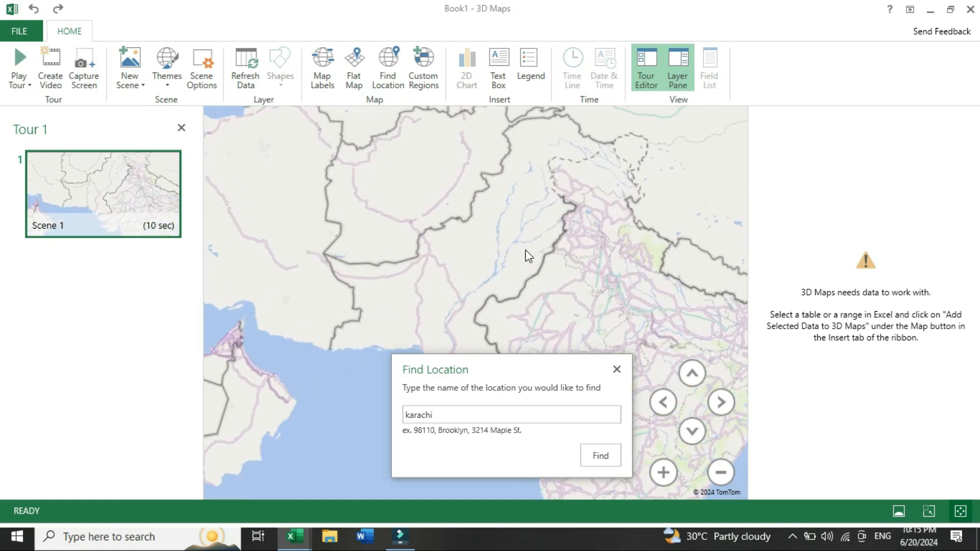
pyautogui.click(461, 413)
pyautogui.doubleClick(508, 258)
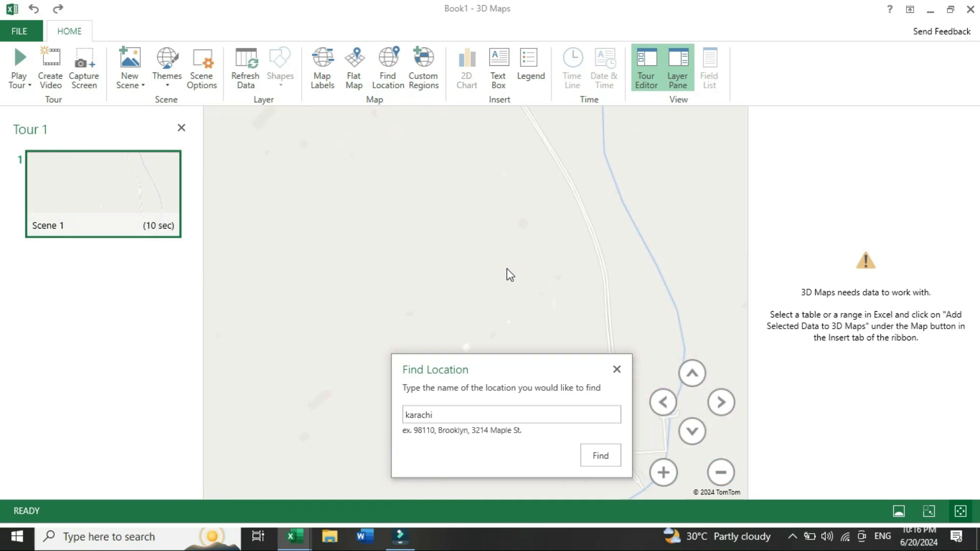
pyautogui.moveTo(518, 364); pyautogui.dragTo(500, 272)
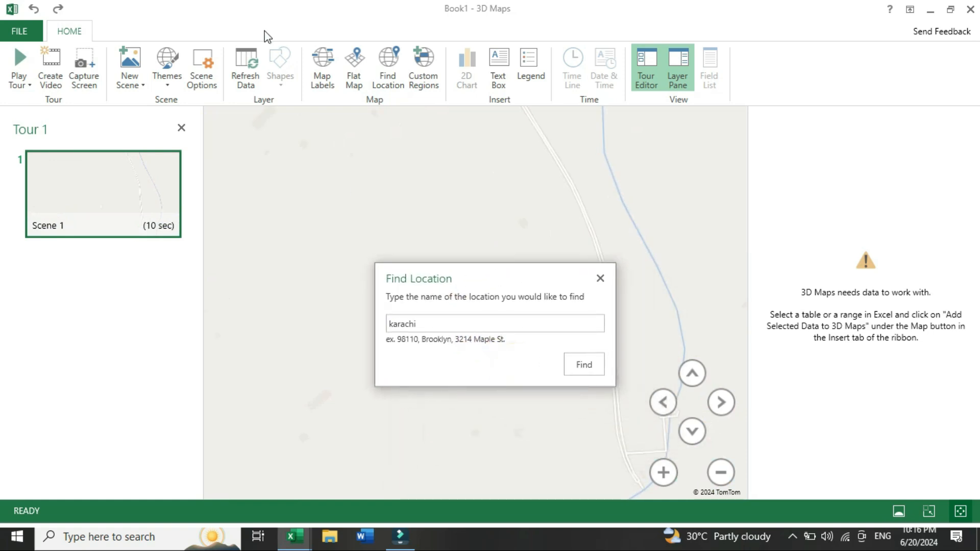
# Turn on the map labels and examine the satellite imagery around Drigh Road and the neighbourhoods west of it
pyautogui.click(327, 80)
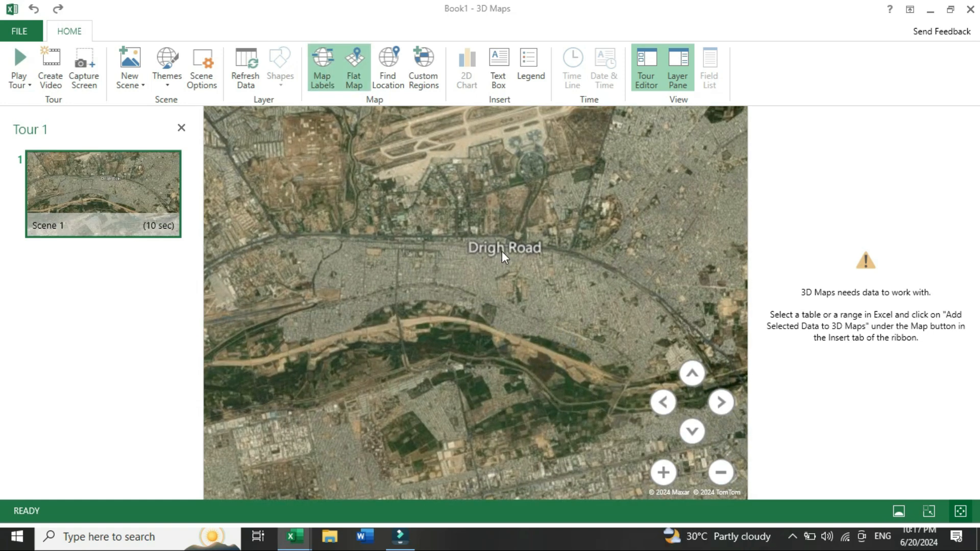
pyautogui.moveTo(502, 251); pyautogui.dragTo(547, 256)
pyautogui.moveTo(434, 399); pyautogui.dragTo(495, 399)
pyautogui.scroll(5, 452, 328)
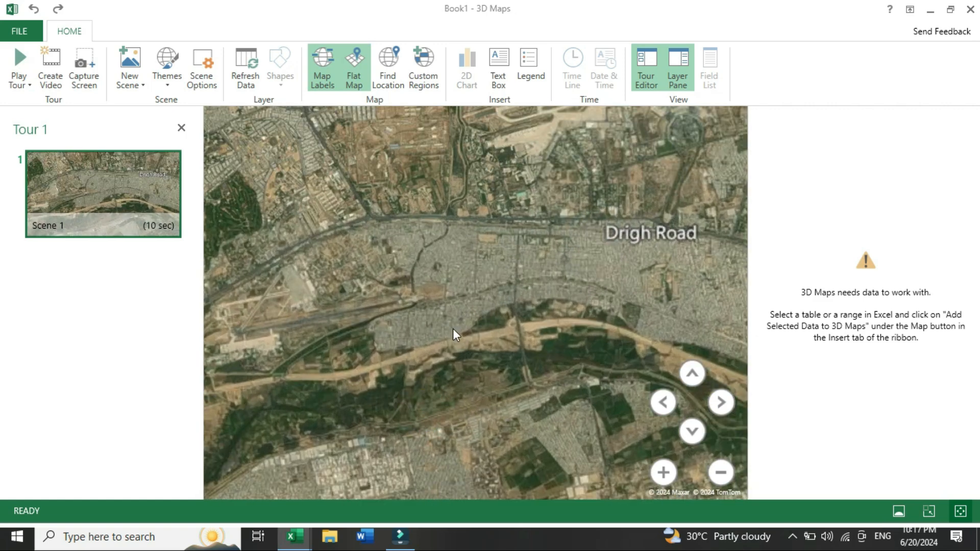
pyautogui.doubleClick(441, 224)
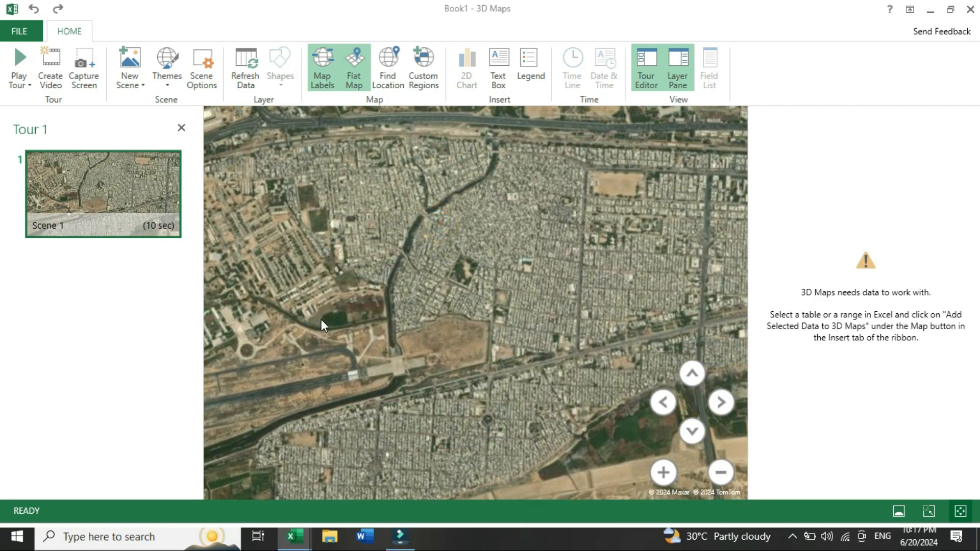
pyautogui.moveTo(321, 320); pyautogui.dragTo(546, 329)
pyautogui.scroll(5, 530, 325)
pyautogui.scroll(-3, 475, 323)
# Close the Tour 1 pane and look over the labelled Karachi coastline in the widened map
pyautogui.click(181, 128)
pyautogui.scroll(-3, 265, 240)
pyautogui.scroll(-5, 319, 295)
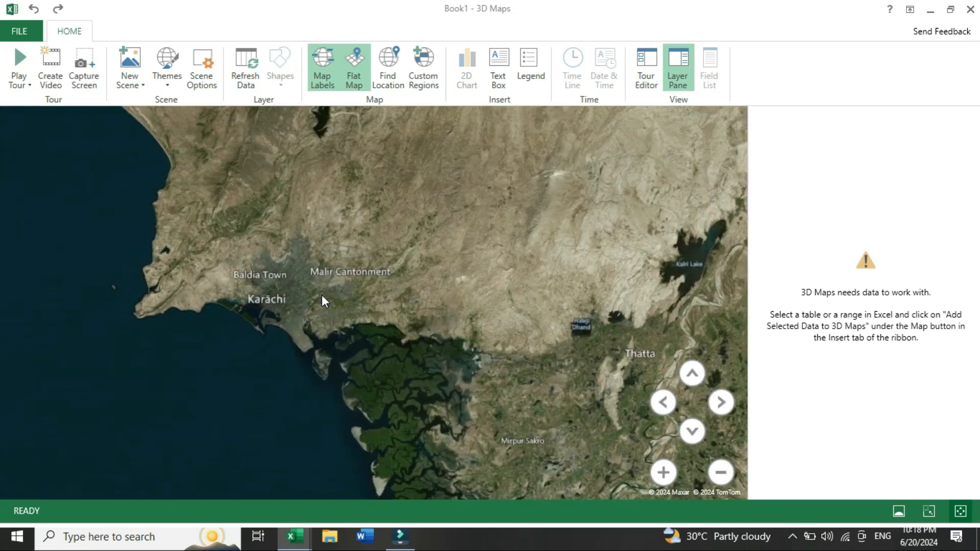
pyautogui.scroll(1, 322, 295)
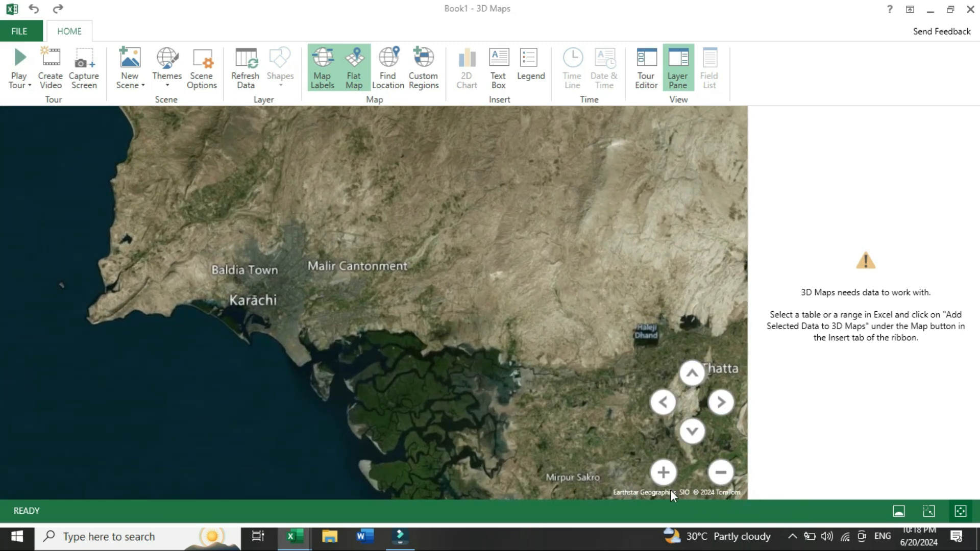
pyautogui.click(898, 512)
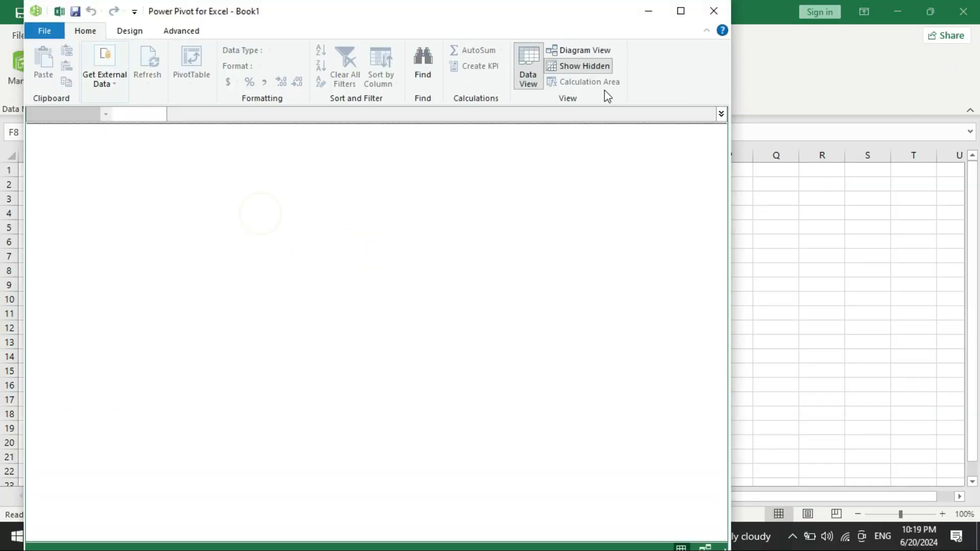
# Close the Power Pivot for Excel window and open the Measures options in the worksheet window
pyautogui.click(715, 11)
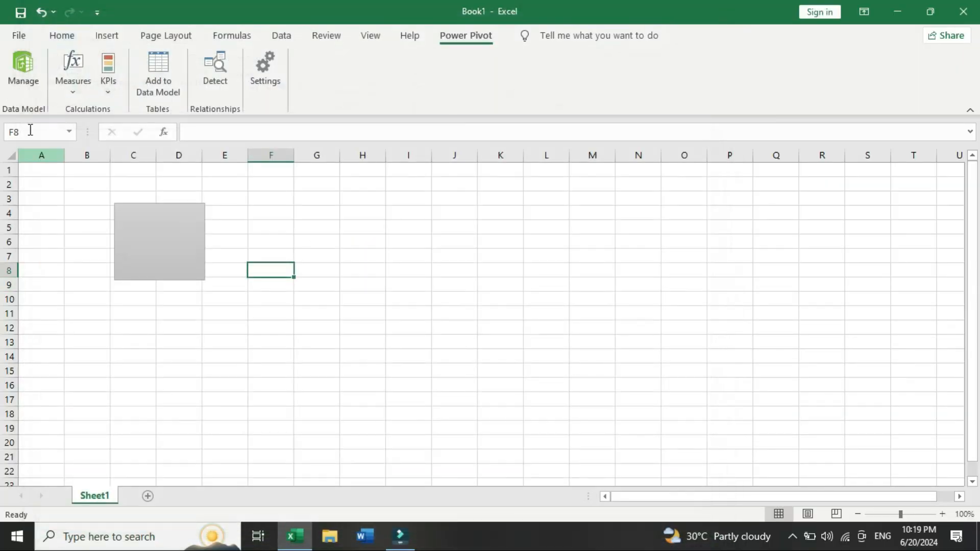
pyautogui.click(69, 99)
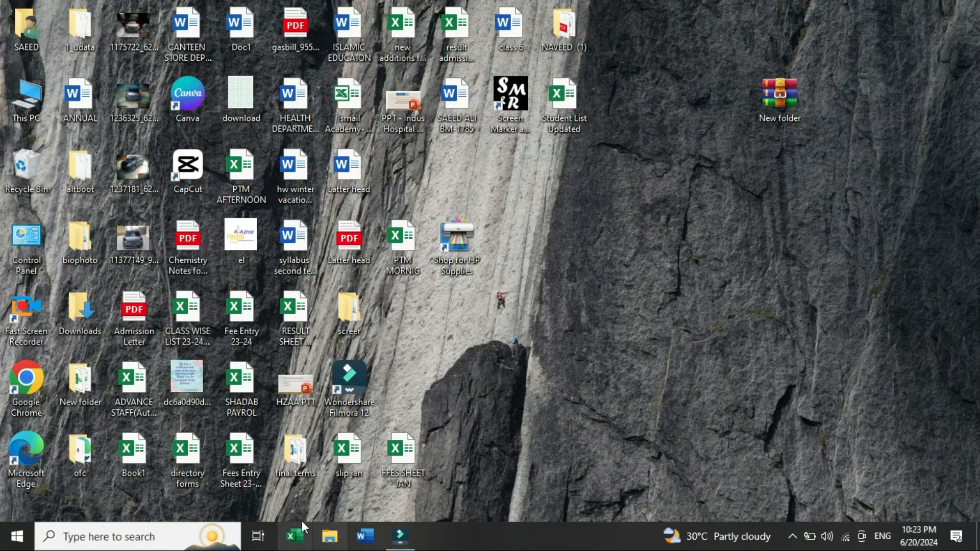
# Open the GR DATA updates workbook from drive D: through This PC
pyautogui.doubleClick(28, 96)
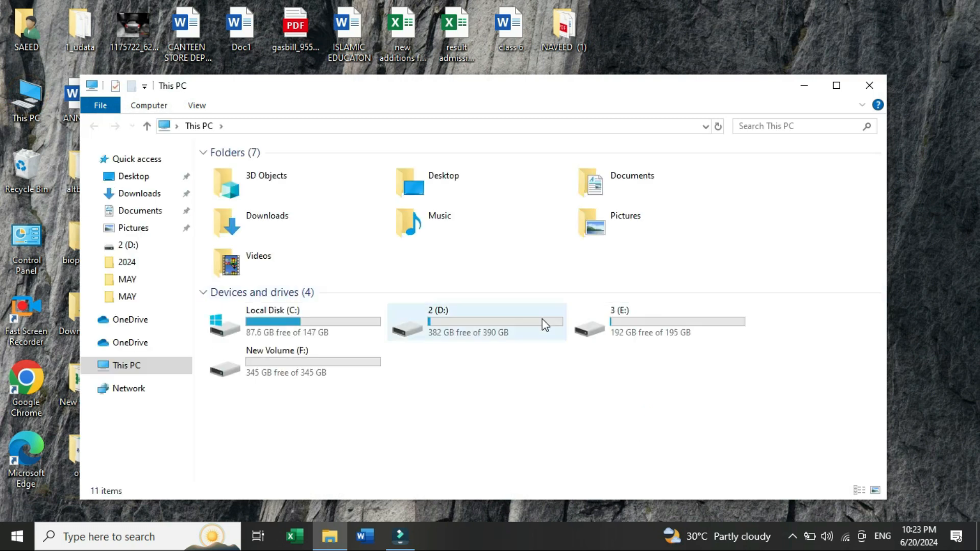
pyautogui.doubleClick(328, 356)
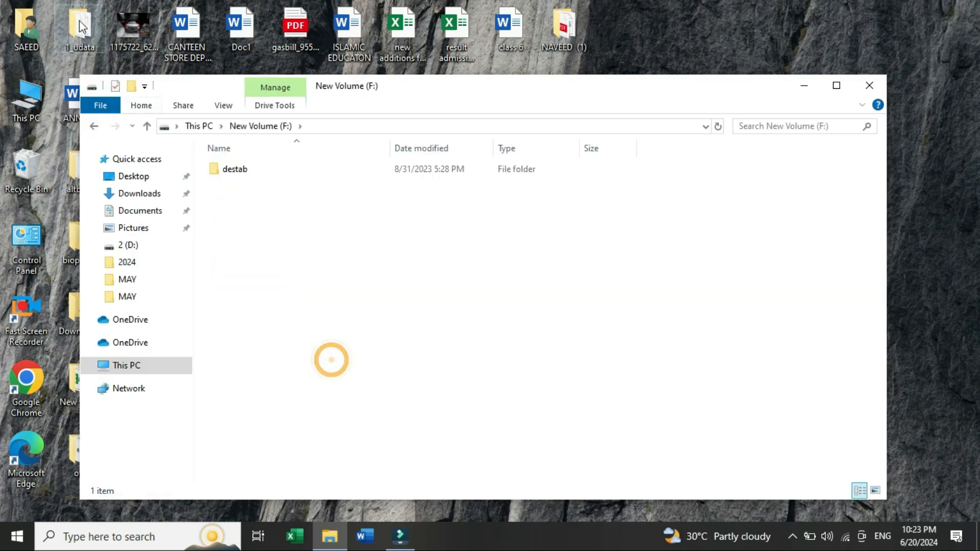
pyautogui.click(95, 127)
pyautogui.doubleClick(512, 330)
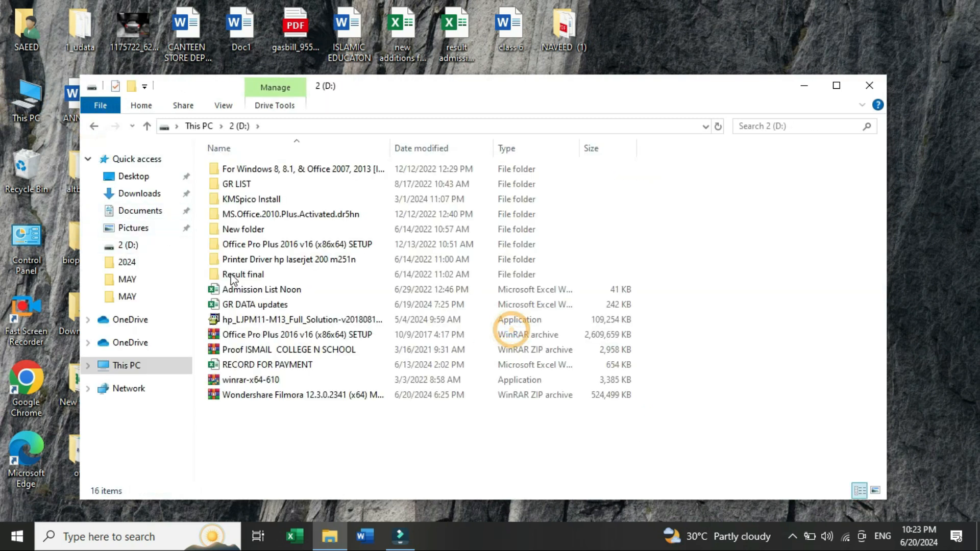
pyautogui.click(254, 306)
pyautogui.rightClick(255, 307)
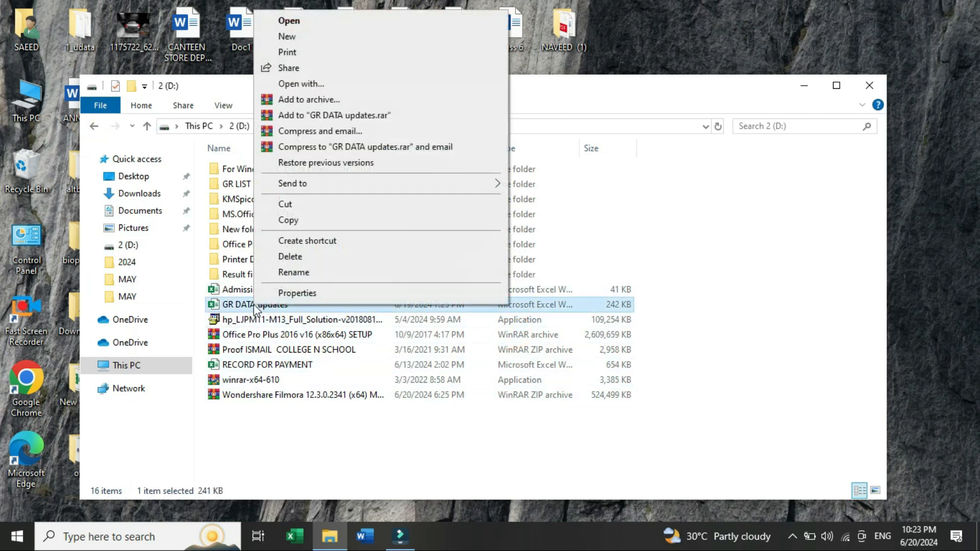
pyautogui.click(275, 21)
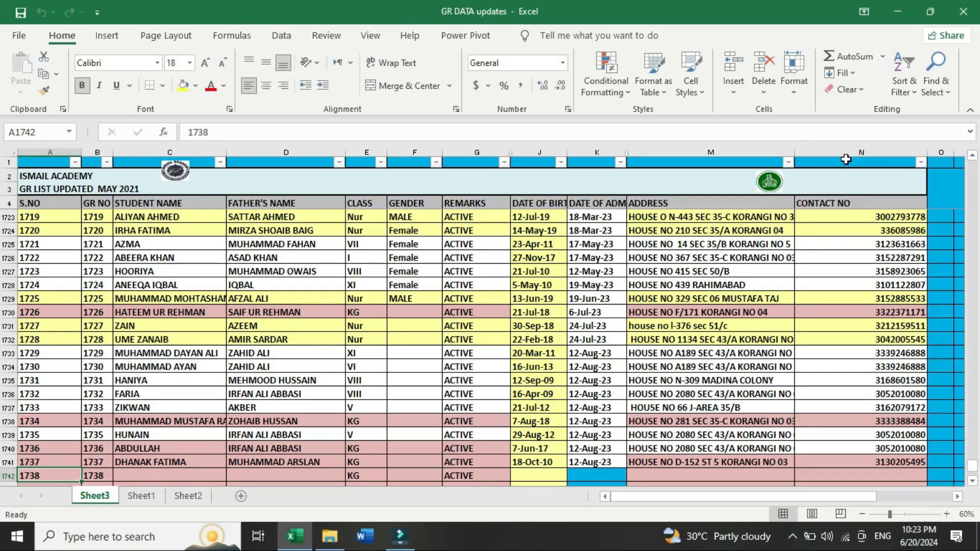
# Hide the CONTACT NO column (column N) in the GR list
pyautogui.click(853, 152)
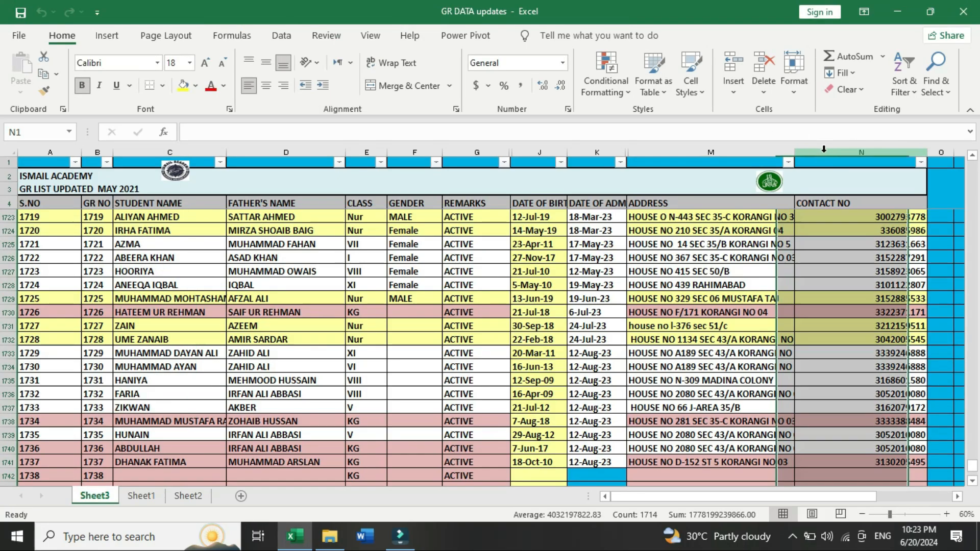
pyautogui.rightClick(826, 153)
pyautogui.click(861, 374)
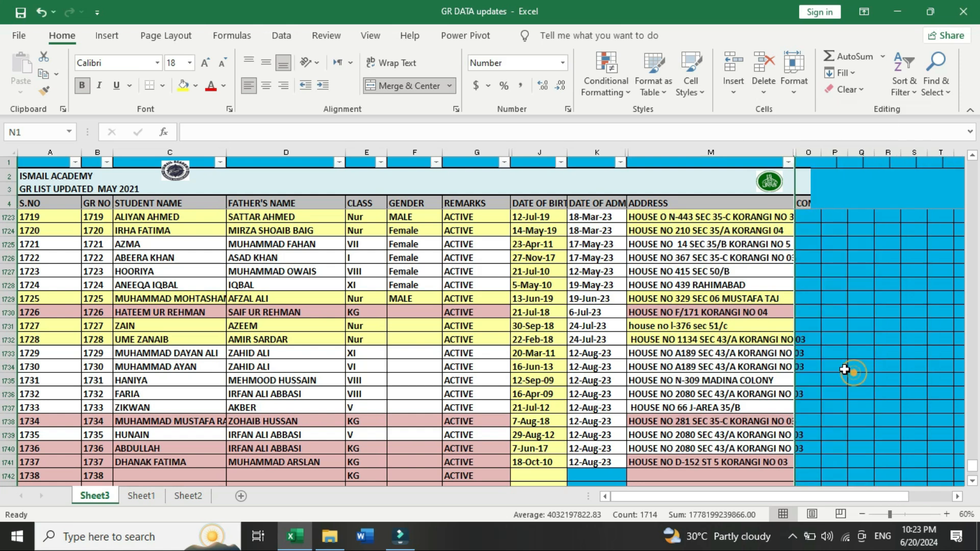
pyautogui.click(683, 367)
# Enter III, V, V, I and I in the empty CLASS cells E1749 to E1753, and continue down the column to E1757
pyautogui.scroll(-1, 683, 363)
pyautogui.scroll(-4, 684, 364)
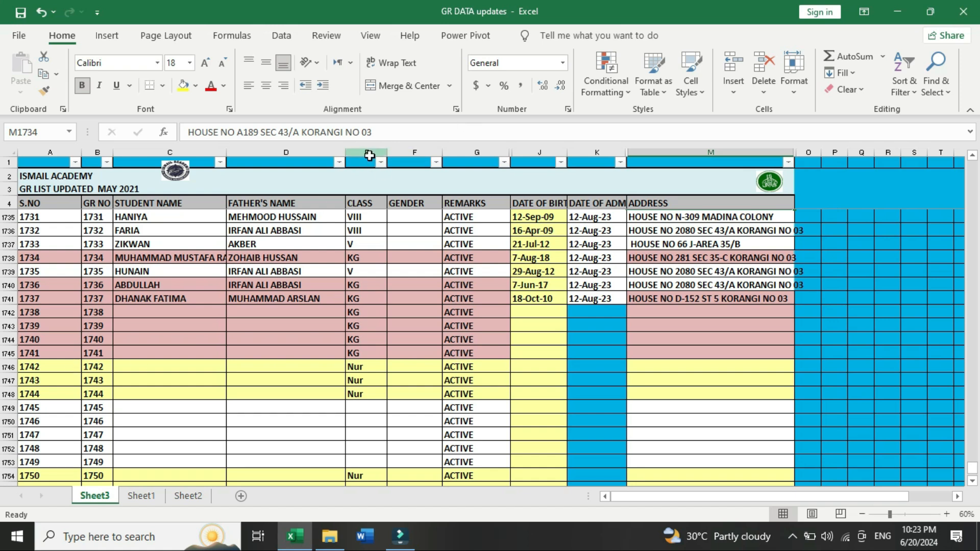
pyautogui.moveTo(369, 156); pyautogui.dragTo(477, 153)
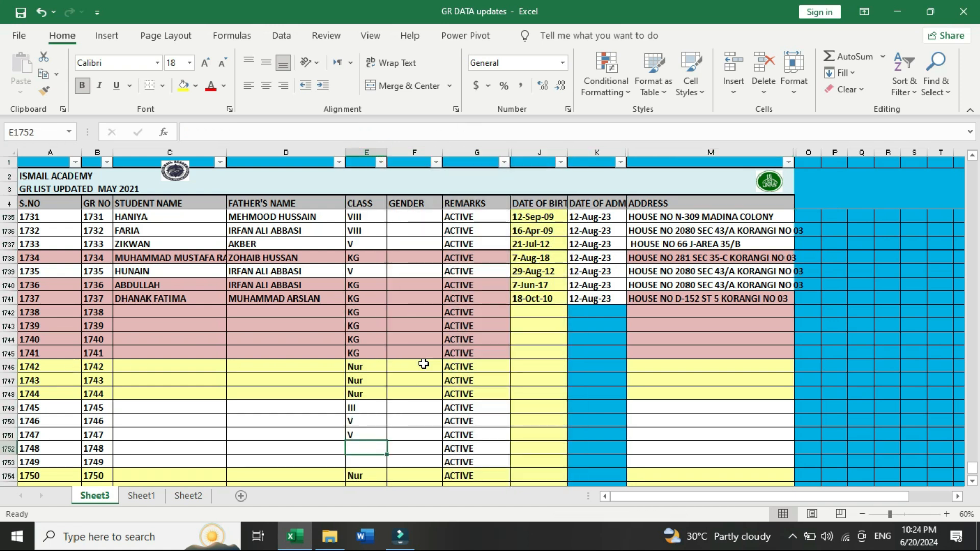
pyautogui.write('I')
pyautogui.press('Return')
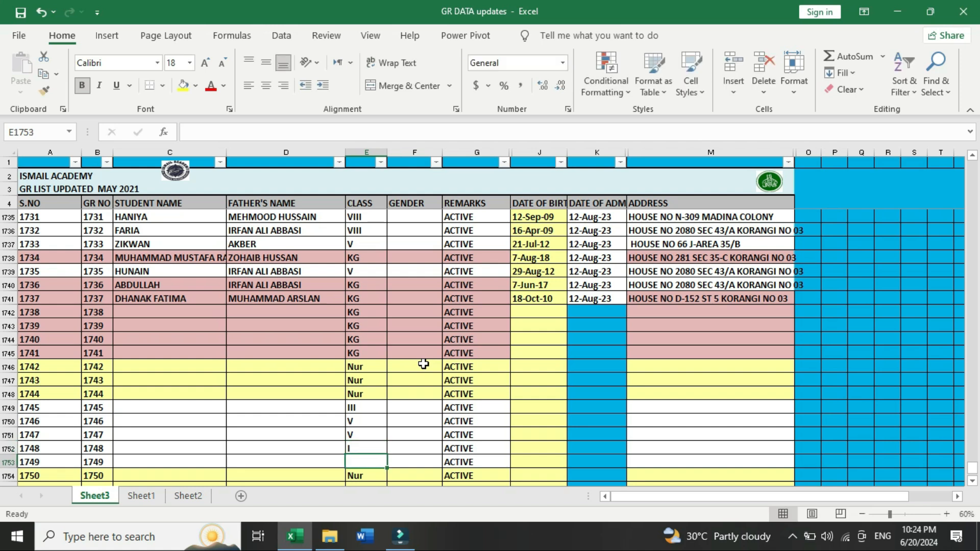
pyautogui.write('I')
pyautogui.press('Down')
pyautogui.press('Down')
pyautogui.press('Down')
pyautogui.press('Down')
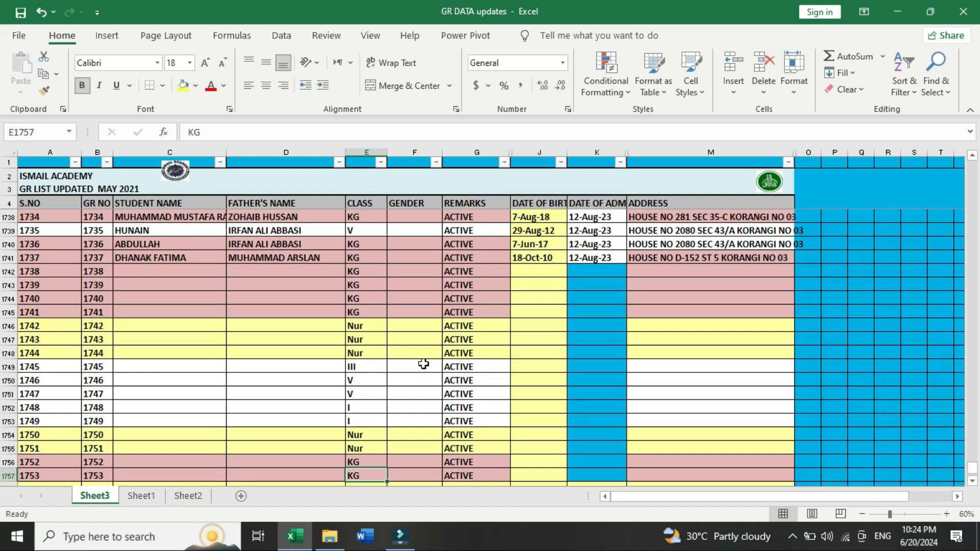
# Fill the CLASS cells E1758 to E1763 with Nur, Nur, Nur, II, V and Nur
pyautogui.press('Up')
pyautogui.press('Down')
pyautogui.press('Down')
pyautogui.press('Down')
pyautogui.press('Up')
pyautogui.press('Up')
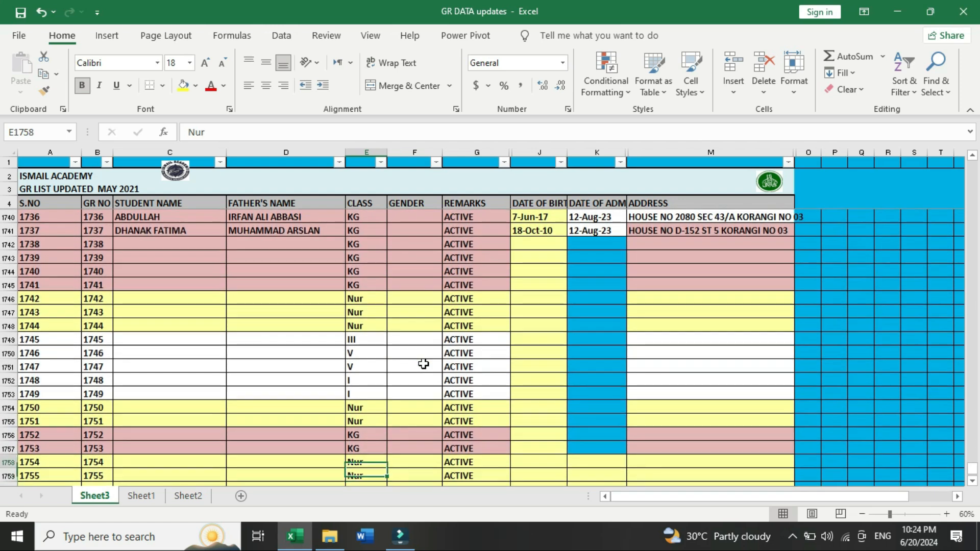
pyautogui.press('Down')
pyautogui.press('Down')
pyautogui.press('Down')
pyautogui.press('Down')
pyautogui.press('Down')
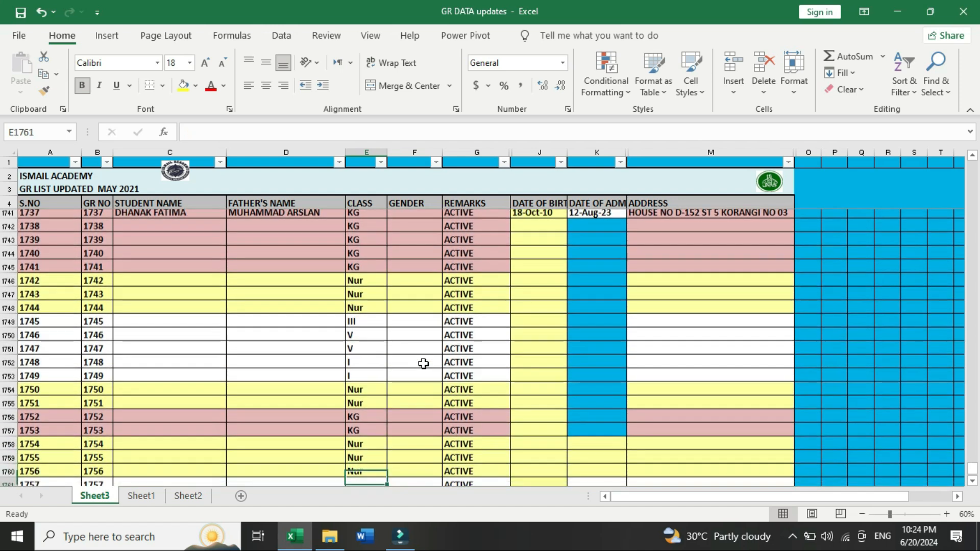
pyautogui.press('Up')
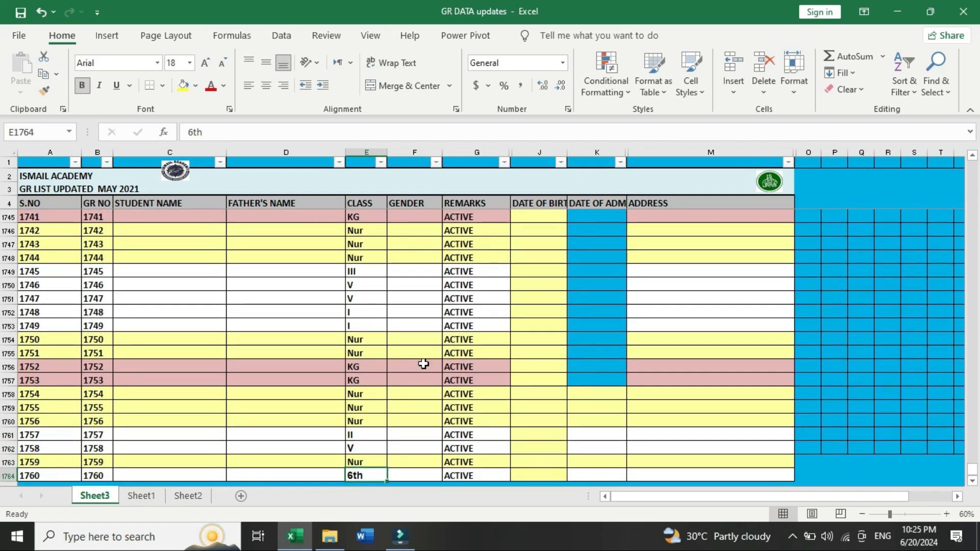
# Replace the CLASS entry in E1764 (S.NO 1760) with VI
pyautogui.write('VI')
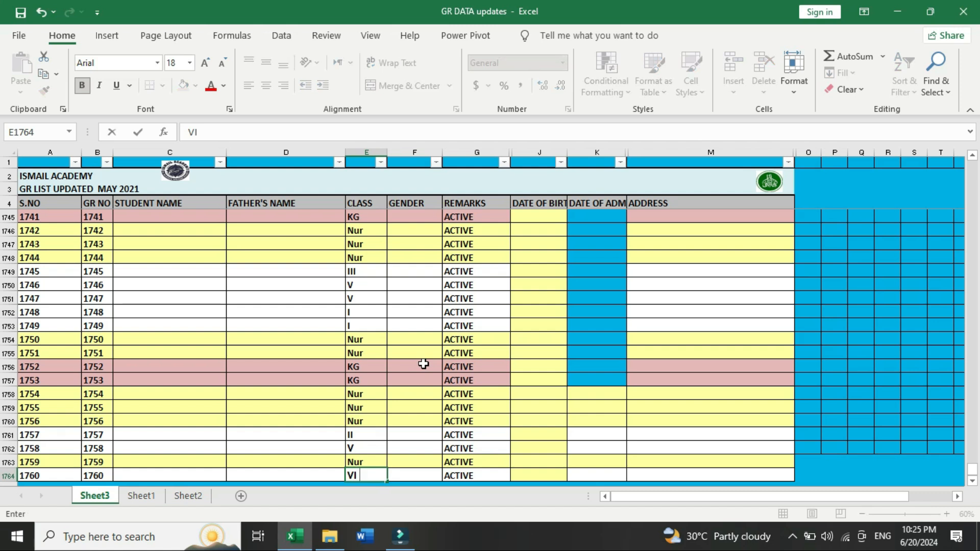
pyautogui.press('Return')
pyautogui.press('Up')
pyautogui.press('Down')
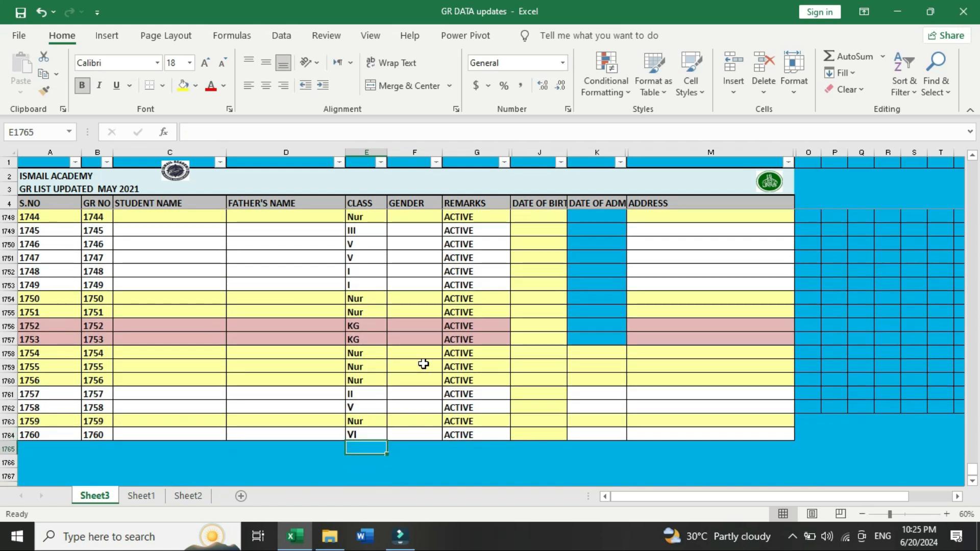
pyautogui.rightClick(424, 364)
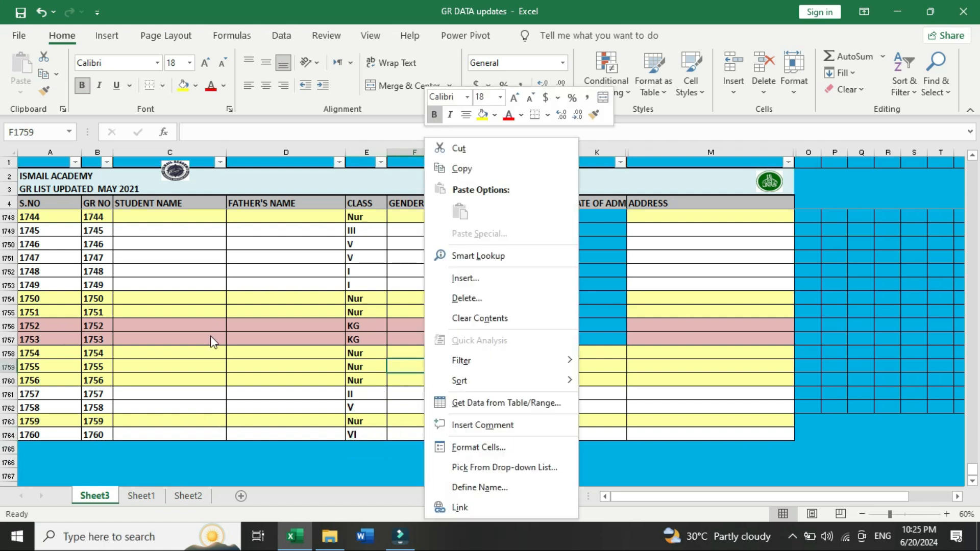
pyautogui.click(362, 435)
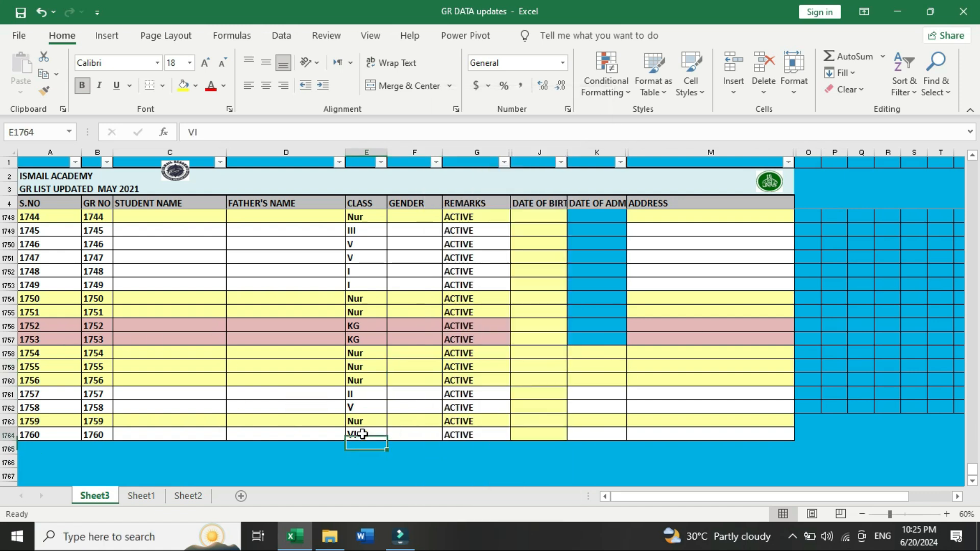
# Enter the student names and father's names in columns C and D for GR NO 1738 to 1753
pyautogui.scroll(1, 256, 411)
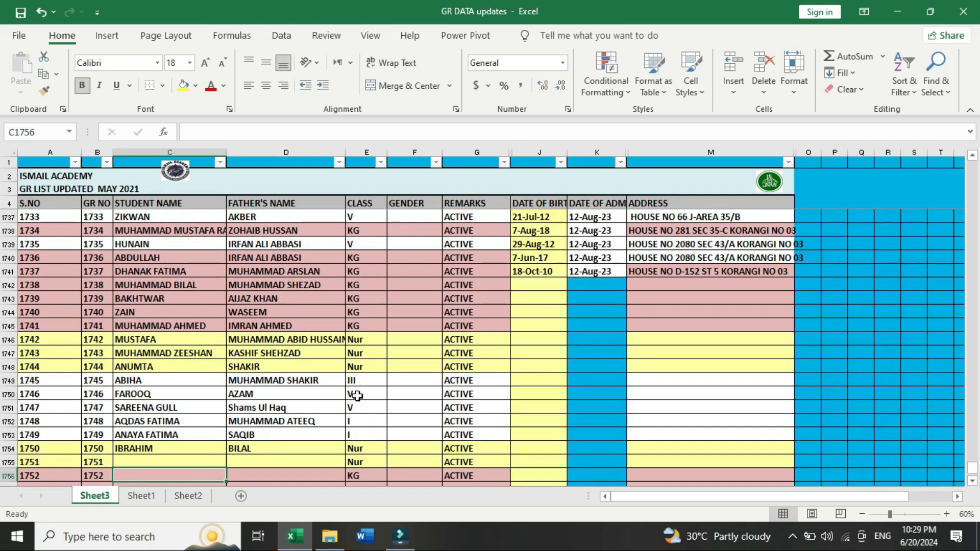
pyautogui.scroll(-2, 357, 396)
pyautogui.press('Up')
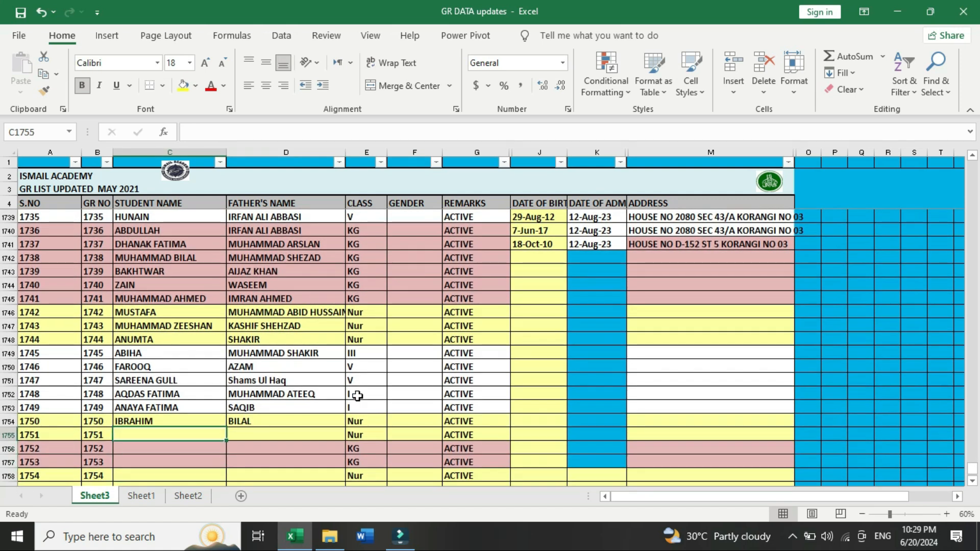
pyautogui.write('FAR')
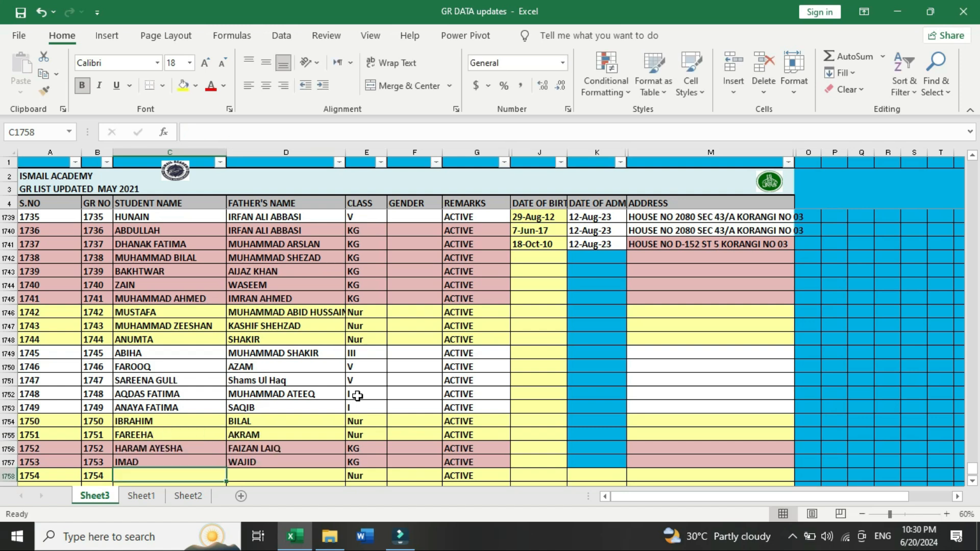
# Correct the father's name in D1757, the row of GR NO 1753
pyautogui.press('Up')
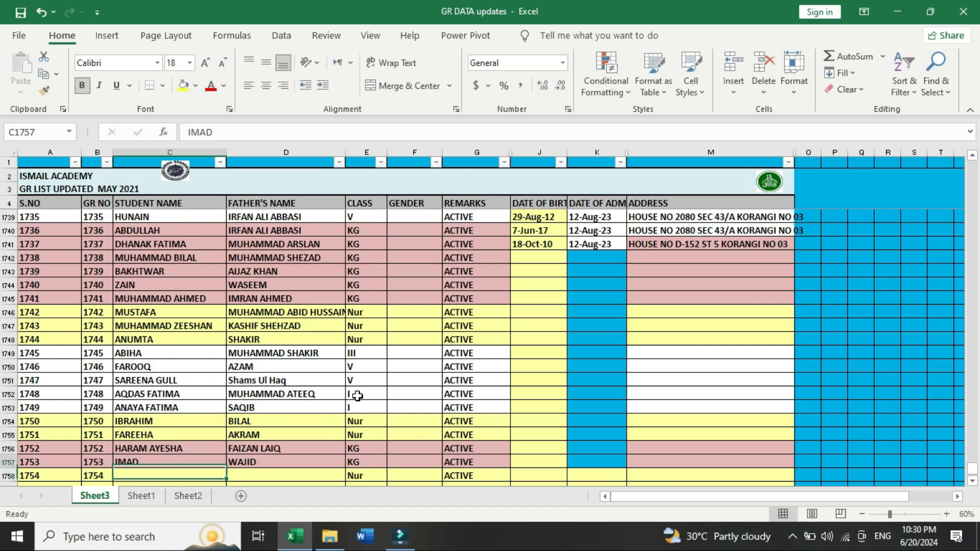
pyautogui.press('Right')
pyautogui.write('MA')
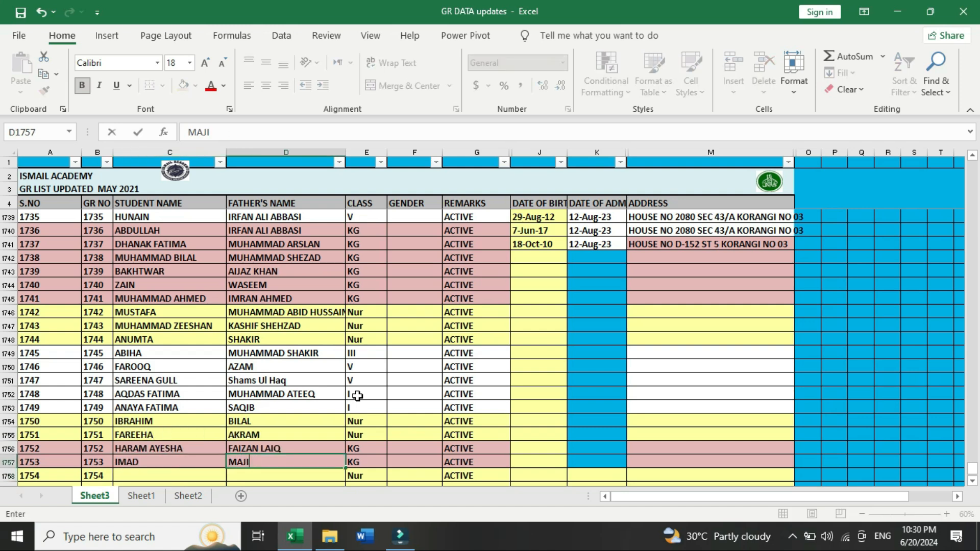
pyautogui.write('JID')
pyautogui.press('Return')
# Enter the student names and father's names for GR NO 1754 to 1759
pyautogui.scroll(-1, 358, 395)
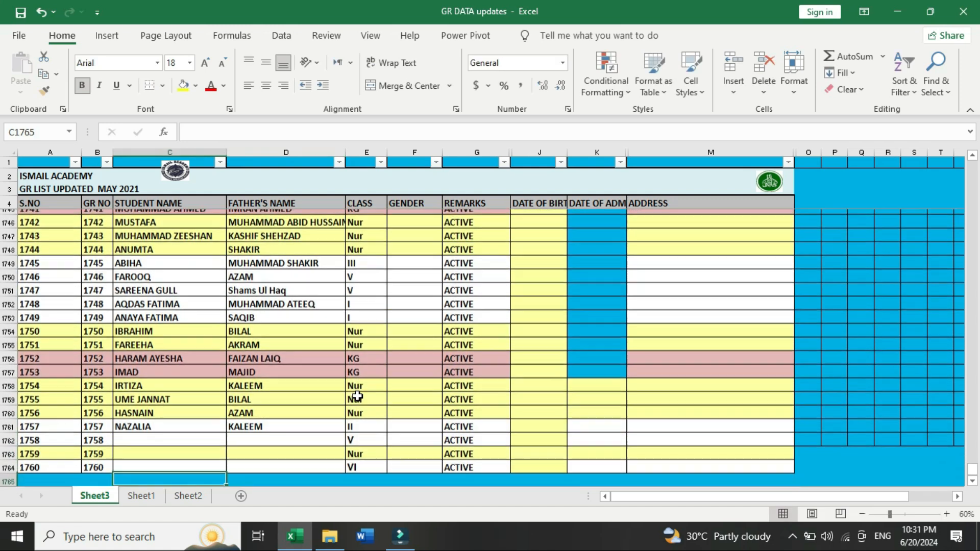
pyautogui.scroll(-2, 358, 396)
pyautogui.press('Up')
pyautogui.press('Up')
pyautogui.press('Up')
pyautogui.press('Up')
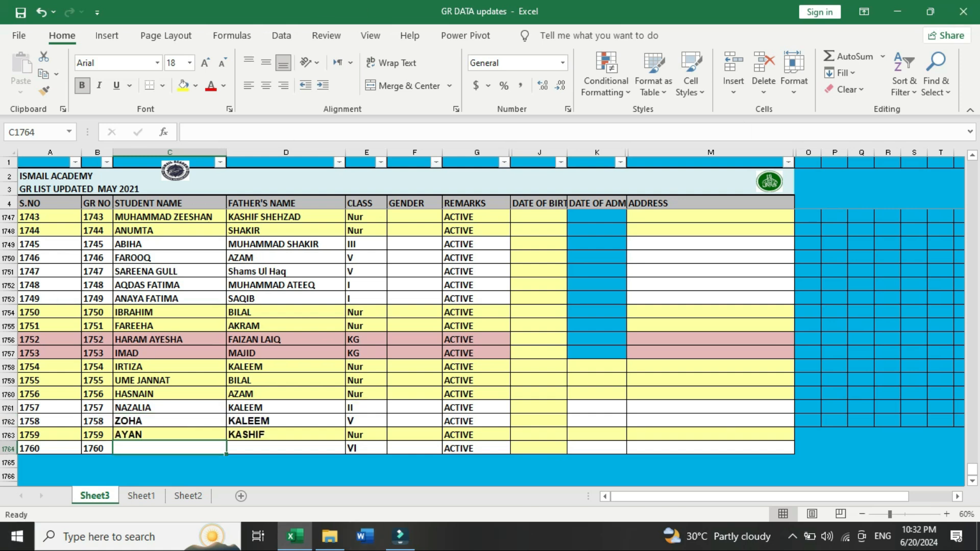
# Review the dates of birth, admission dates and addresses in the list, including the rows where they are missing
pyautogui.click(375, 316)
pyautogui.click(543, 321)
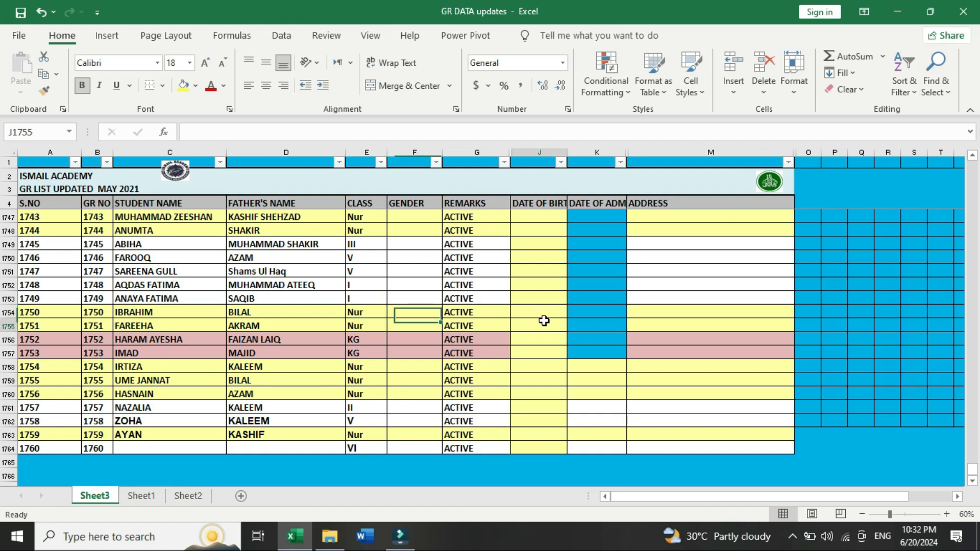
pyautogui.scroll(2, 520, 328)
pyautogui.scroll(6, 520, 328)
pyautogui.scroll(-2, 521, 329)
pyautogui.scroll(-5, 521, 328)
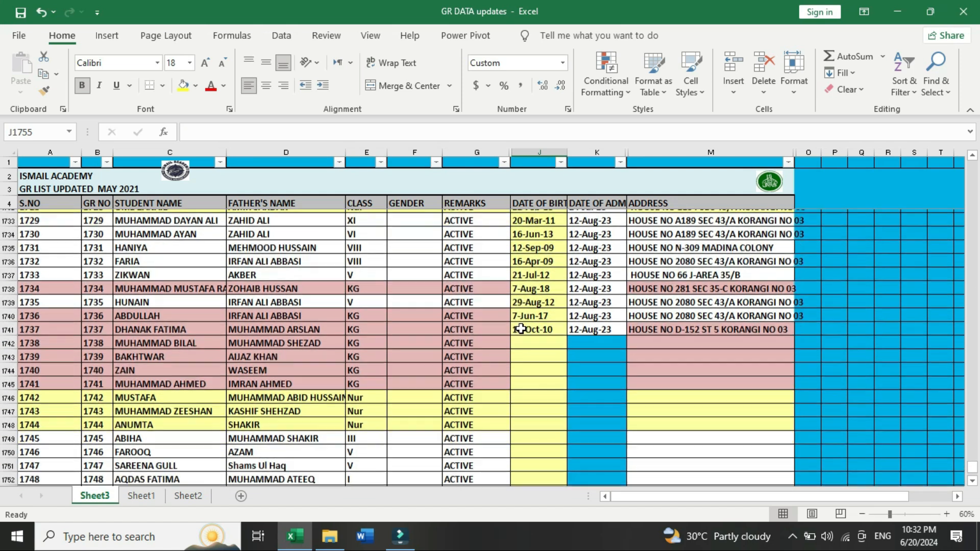
pyautogui.scroll(9, 523, 326)
pyautogui.scroll(-5, 522, 326)
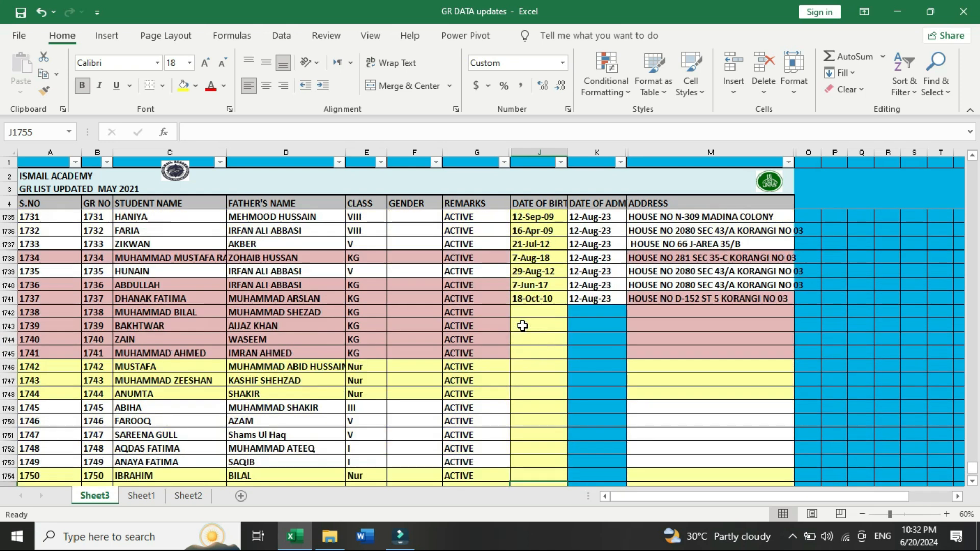
pyautogui.scroll(-5, 523, 325)
# Apply All Borders to the empty range below the list, from A1765 to column M in row 2035
pyautogui.click(51, 396)
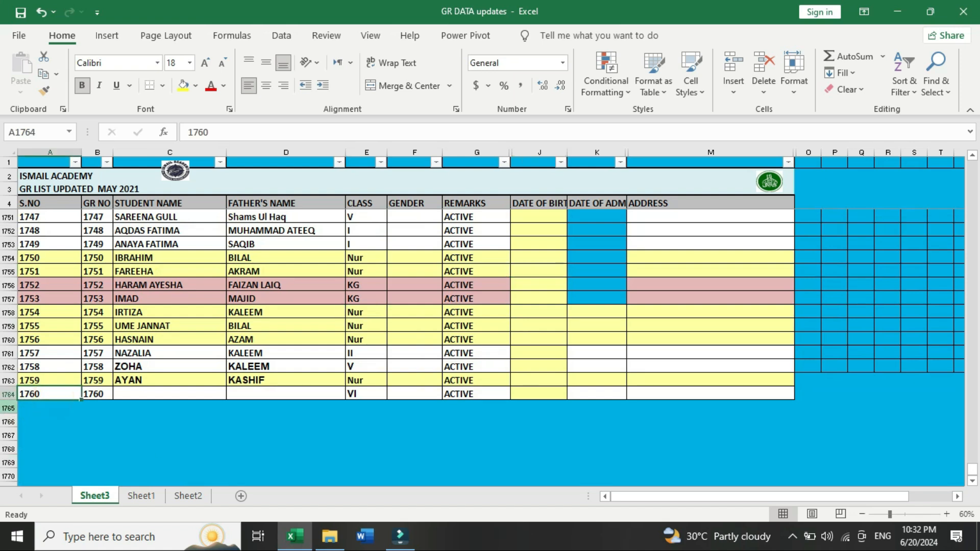
pyautogui.moveTo(33, 407); pyautogui.dragTo(767, 547)
pyautogui.moveTo(762, 501); pyautogui.dragTo(750, 433)
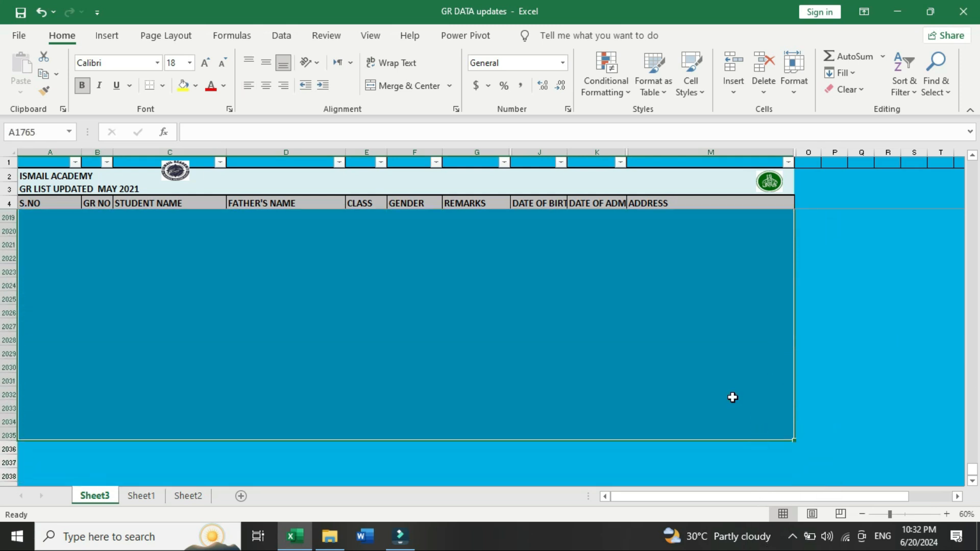
pyautogui.click(164, 87)
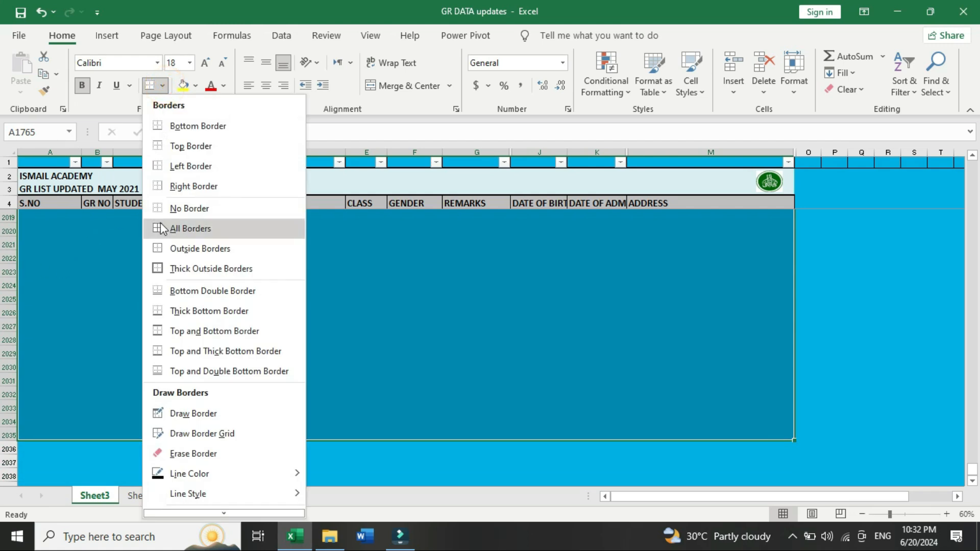
pyautogui.click(190, 225)
pyautogui.click(290, 378)
# Set a white fill and black font colour for the empty bordered rows A1765 to M2034
pyautogui.scroll(5, 290, 379)
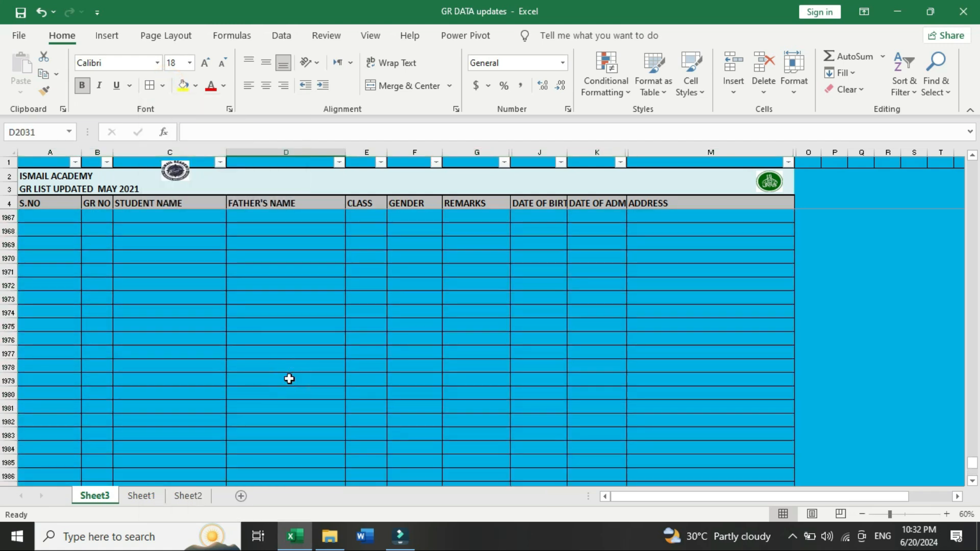
pyautogui.scroll(20, 290, 379)
pyautogui.scroll(9, 290, 379)
pyautogui.scroll(13, 289, 379)
pyautogui.scroll(-3, 289, 378)
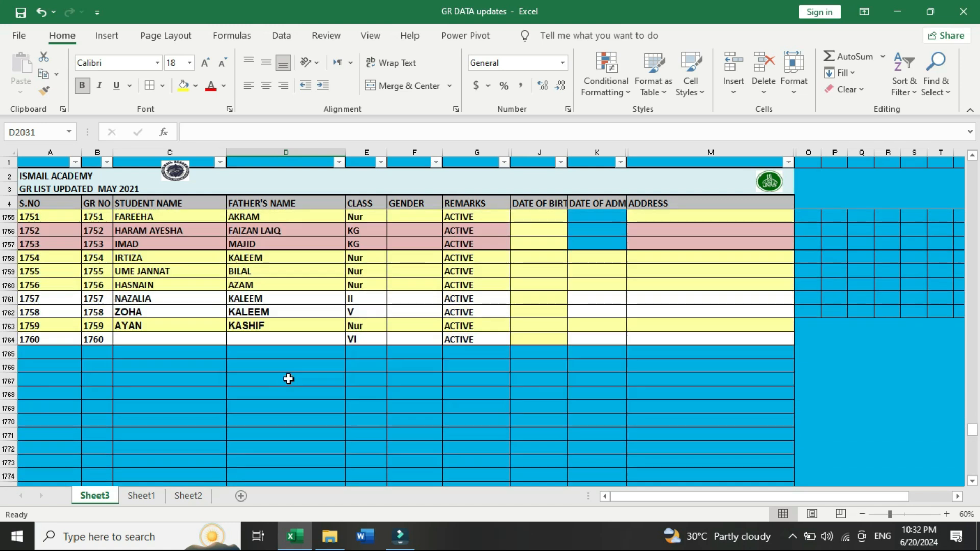
pyautogui.moveTo(25, 347); pyautogui.dragTo(736, 456)
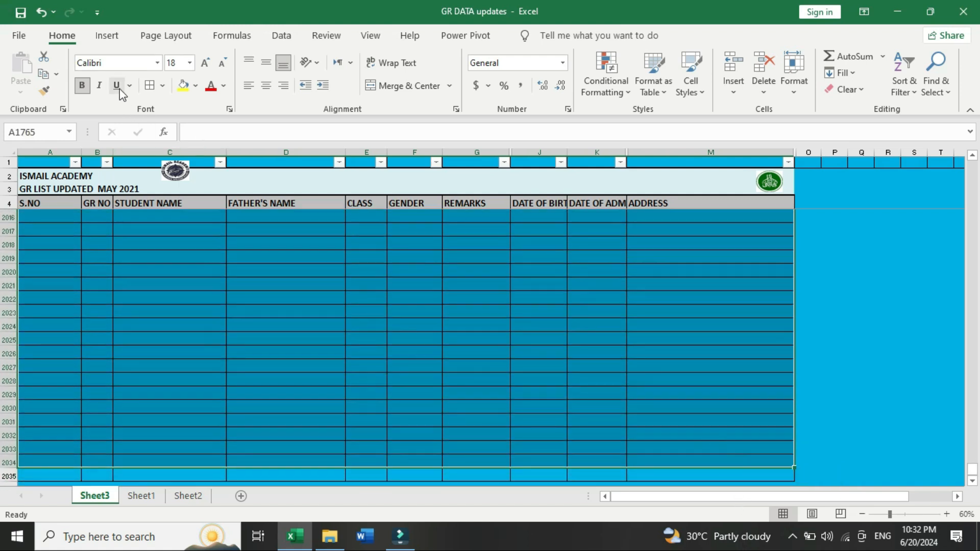
pyautogui.click(209, 143)
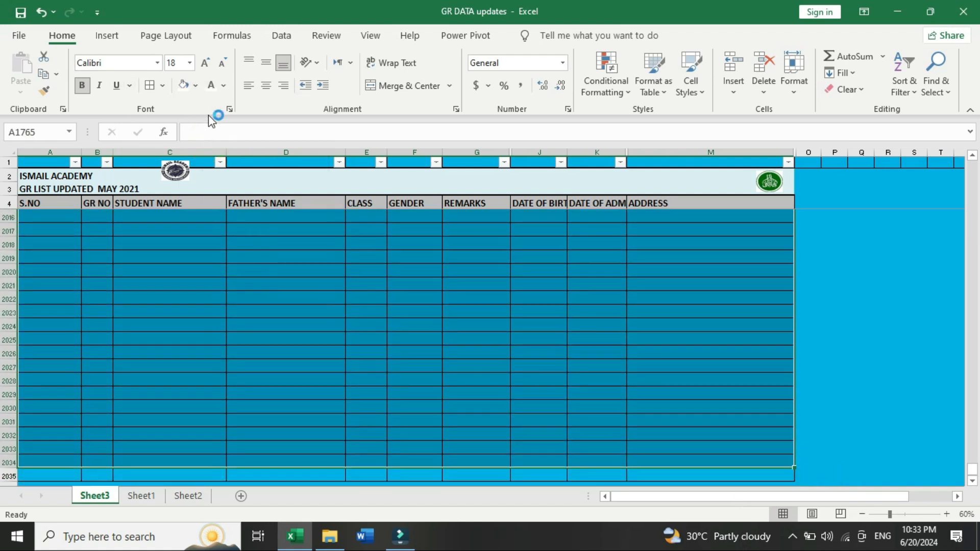
pyautogui.click(221, 91)
pyautogui.click(217, 102)
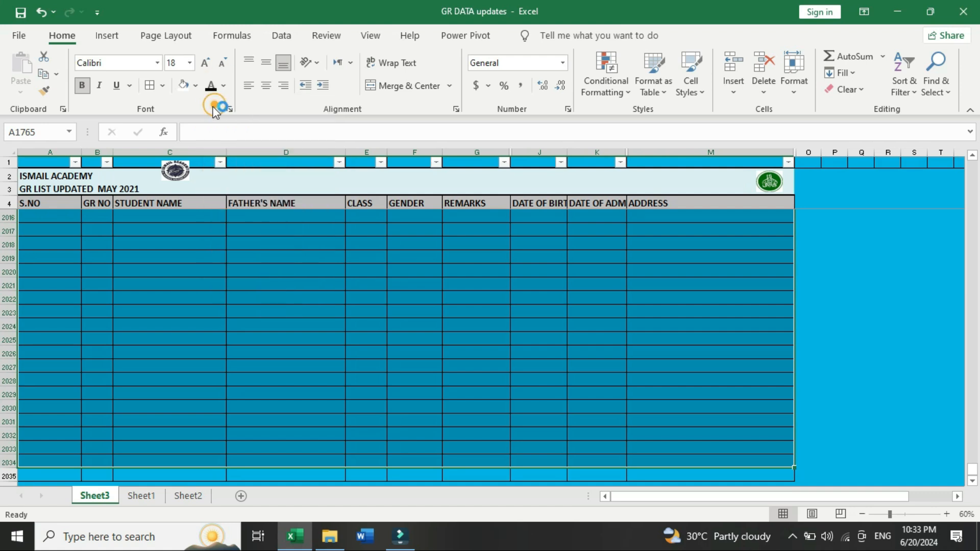
pyautogui.click(221, 423)
# Copy the formatting of A1764:M1764 onto the empty rows directly below it with Format Painter
pyautogui.scroll(7, 226, 388)
pyautogui.scroll(20, 227, 387)
pyautogui.scroll(17, 227, 382)
pyautogui.scroll(-7, 227, 380)
pyautogui.scroll(-2, 229, 378)
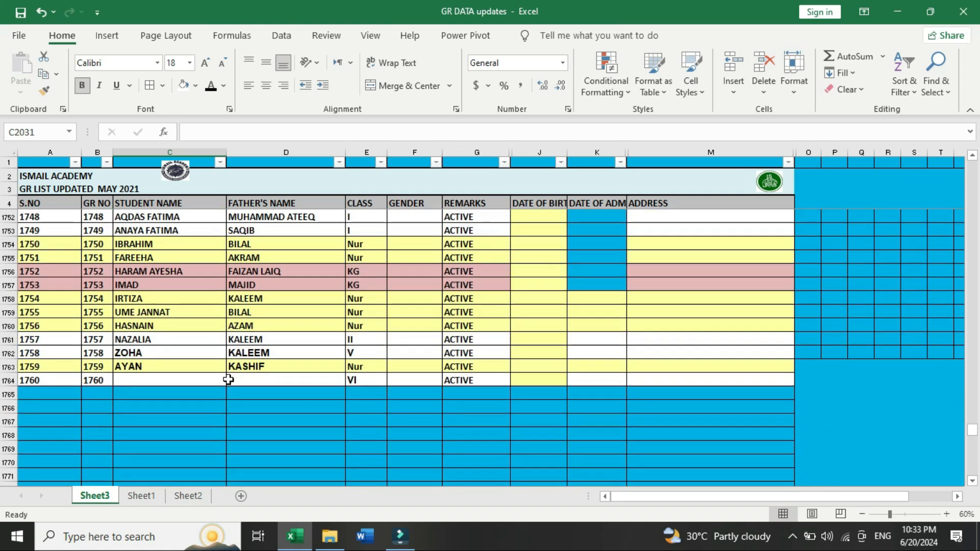
pyautogui.click(28, 379)
pyautogui.moveTo(37, 381); pyautogui.dragTo(787, 376)
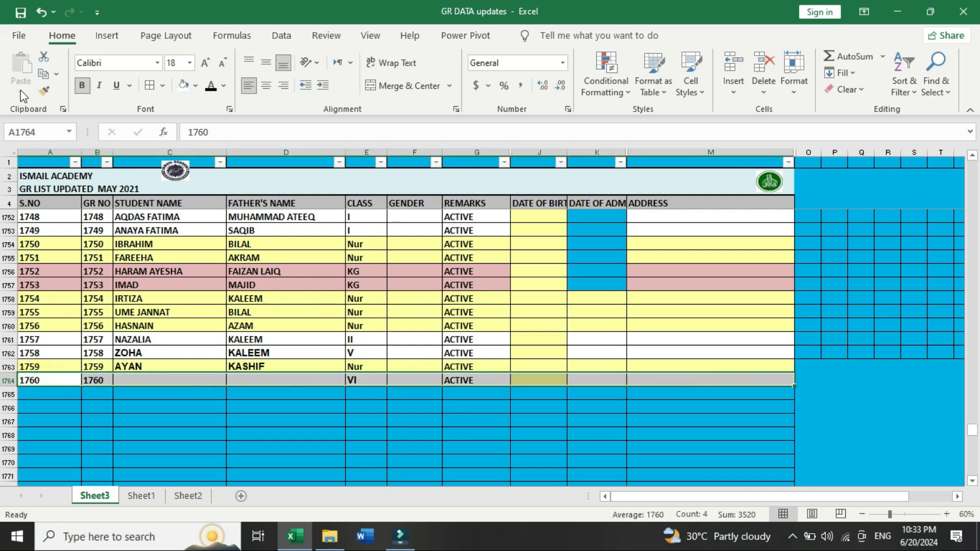
pyautogui.click(44, 91)
pyautogui.moveTo(49, 393)
pyautogui.mouseDown()
pyautogui.moveTo(396, 509)
pyautogui.moveTo(673, 409)
pyautogui.moveTo(748, 406)
pyautogui.mouseUp()
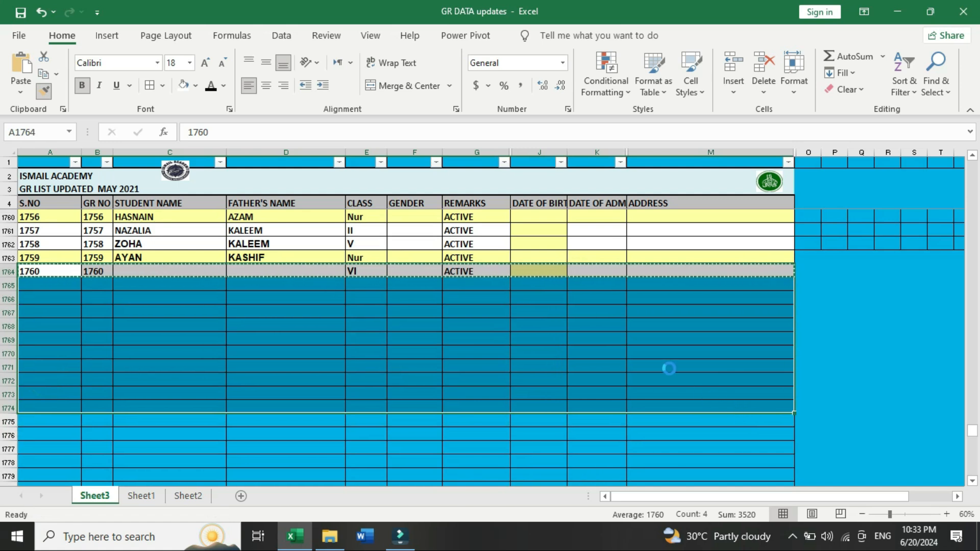
pyautogui.click(669, 368)
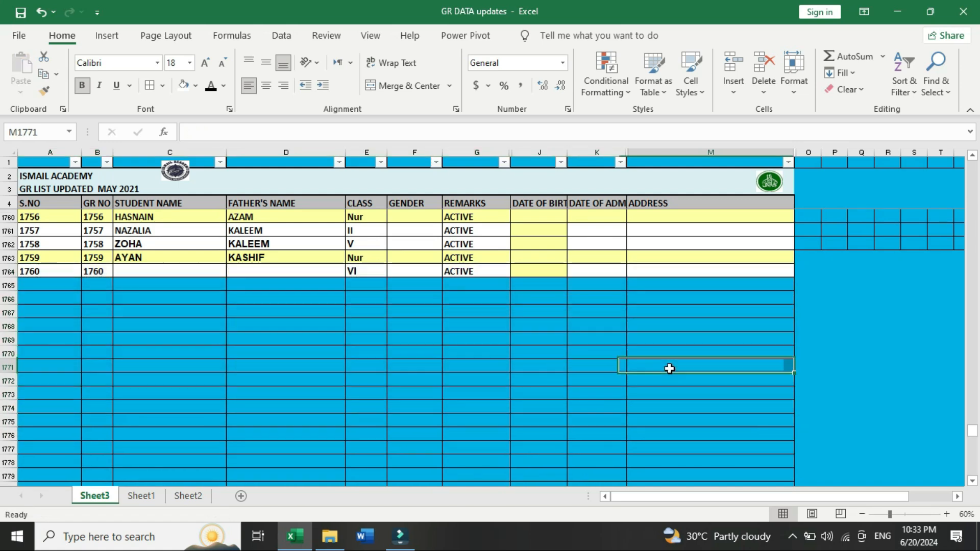
# Open Find and Replace with its Replace options for the GR list
pyautogui.scroll(1, 490, 388)
pyautogui.click(483, 405)
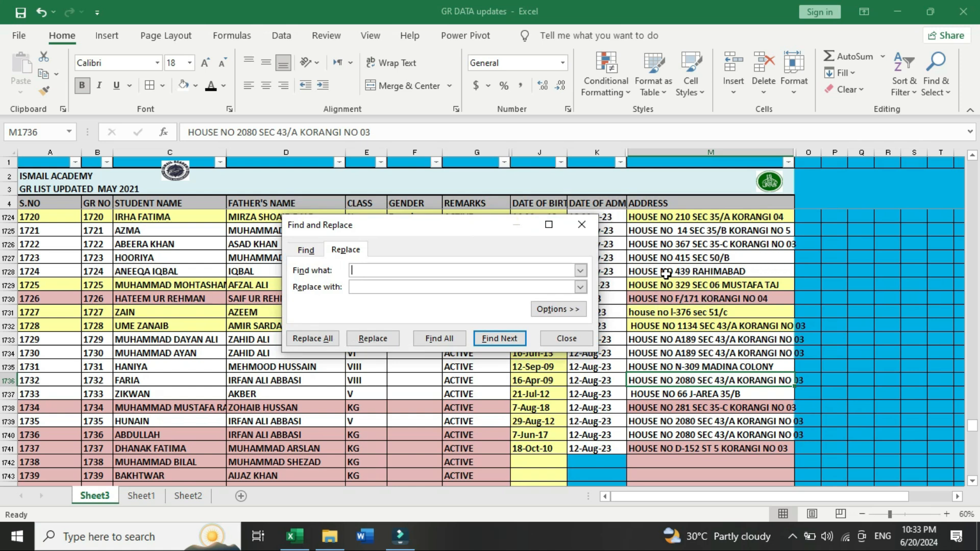
pyautogui.scroll(20, 666, 273)
pyautogui.scroll(-4, 650, 319)
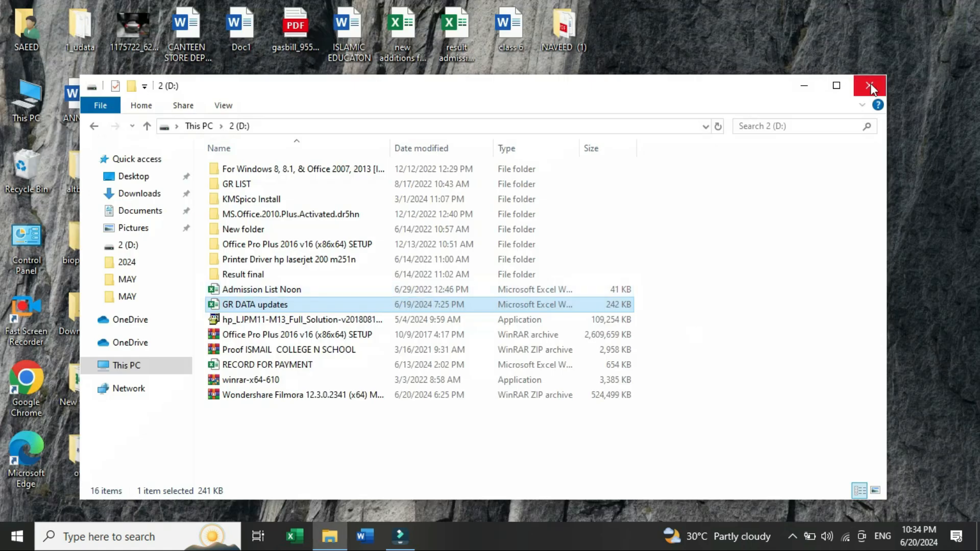
# Close the GR DATA updates workbook and the File Explorer window showing drive D:
pyautogui.click(870, 83)
pyautogui.click(790, 537)
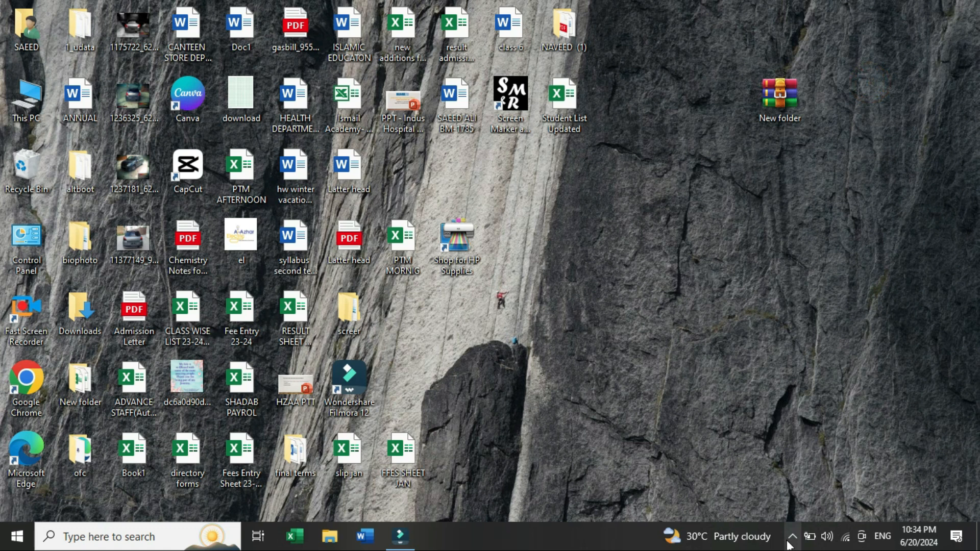
pyautogui.click(806, 508)
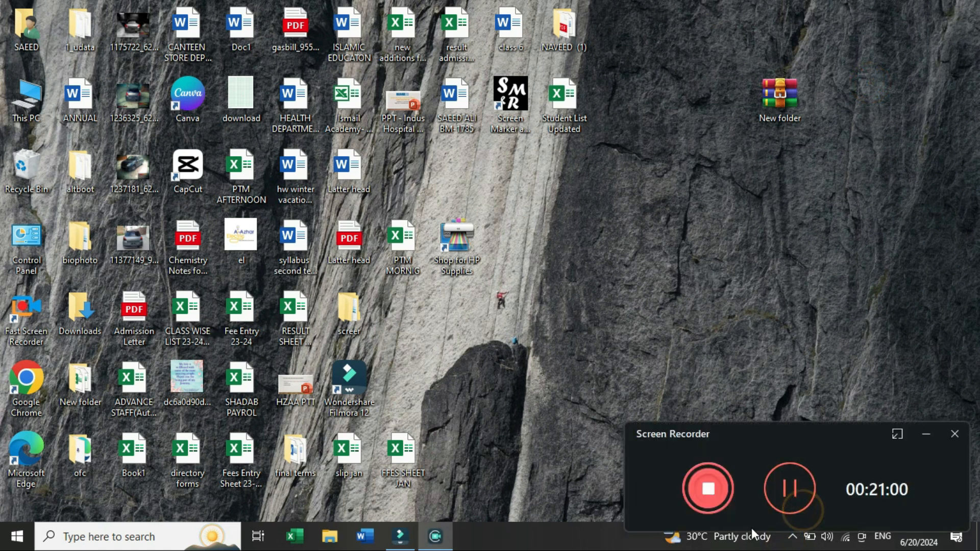